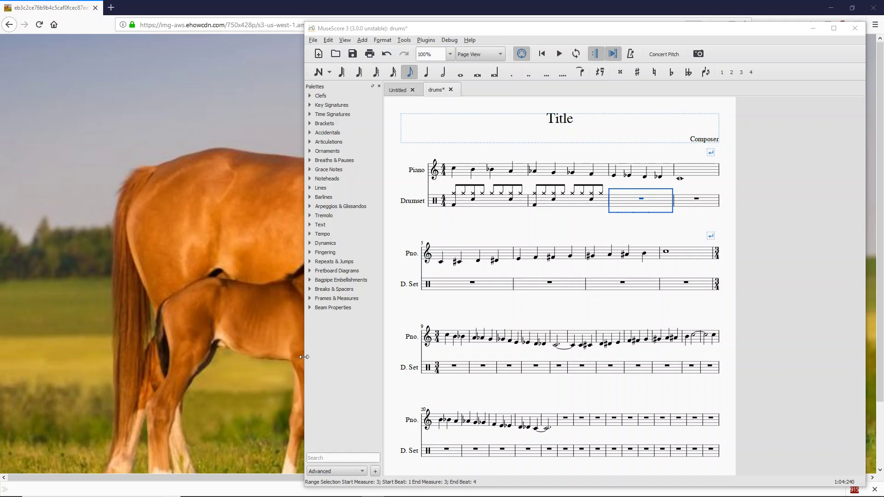
Select measure 1 of the Drumset staff and bring up its context menu for the Piano Roll Editor.
click(492, 206)
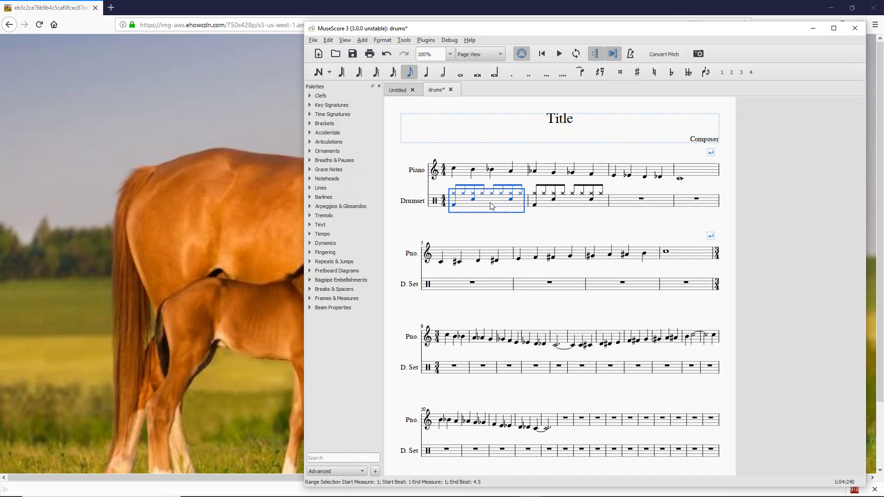
right_click(491, 205)
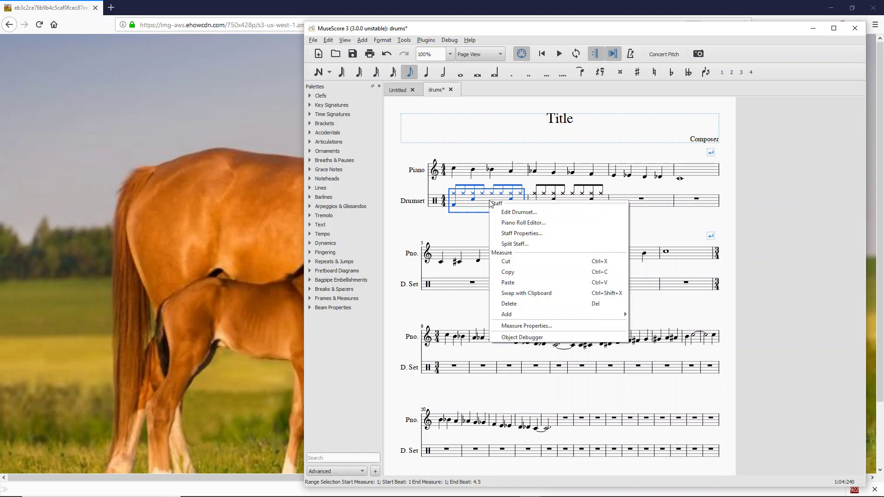
click(524, 223)
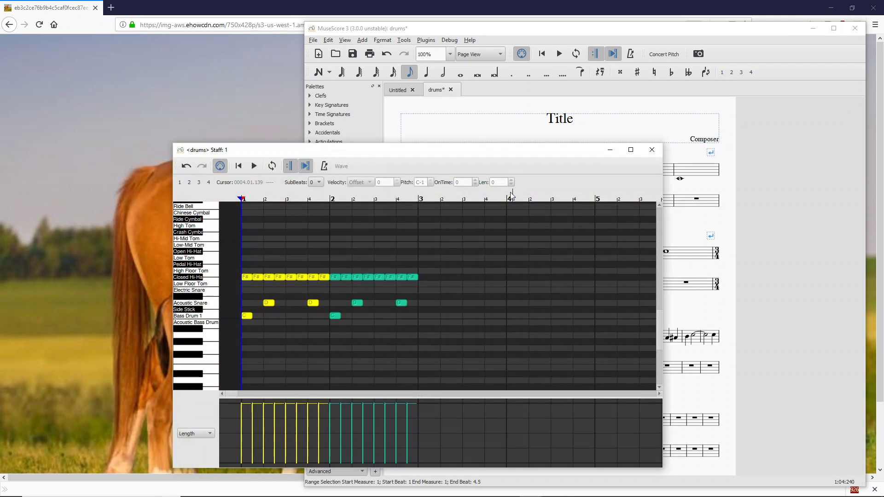
drag(484, 156, 405, 126)
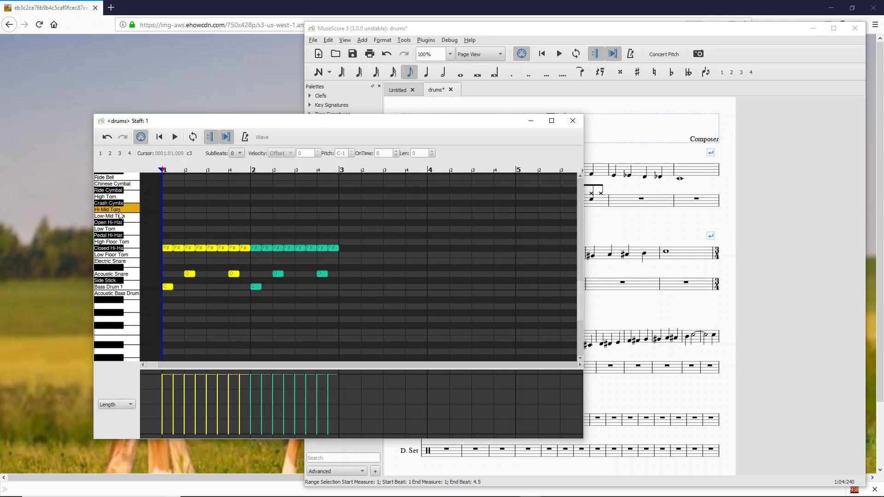
scroll(226, 274, up, 2)
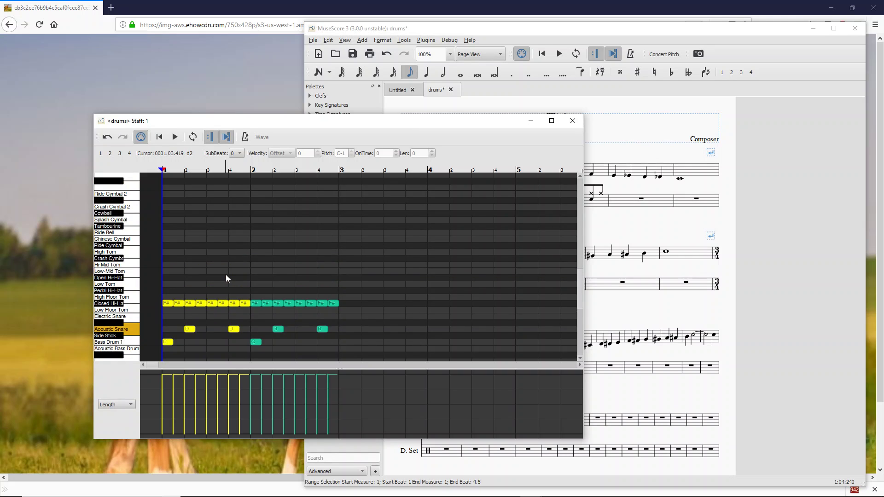
scroll(209, 262, up, 2)
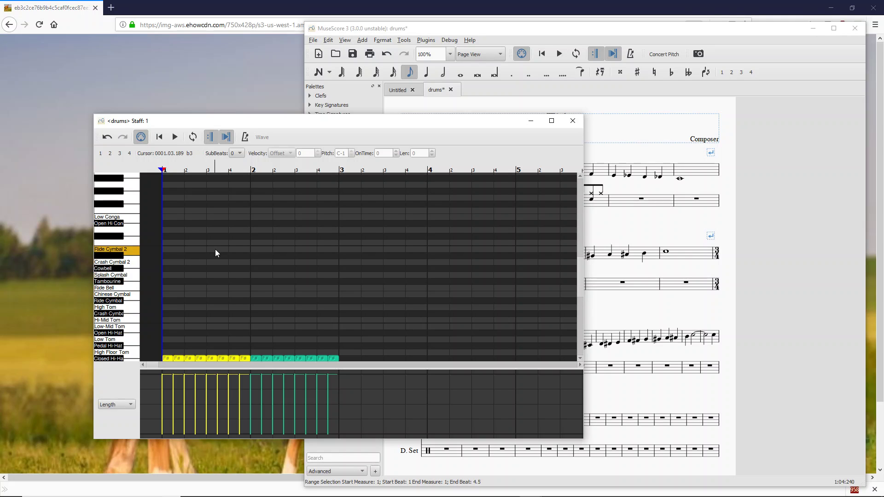
scroll(214, 250, down, 5)
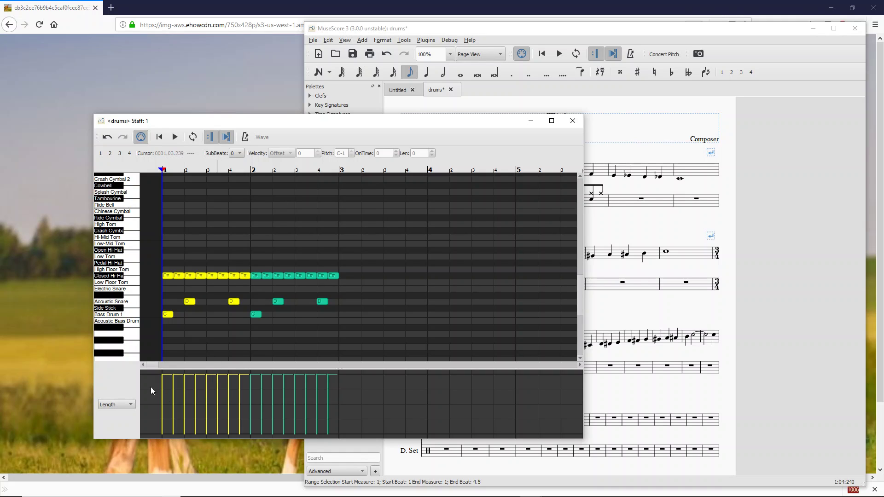
Switch the lower lane to Velocity Absolute and select the F# hi-hat note on beat 4.5.
click(115, 405)
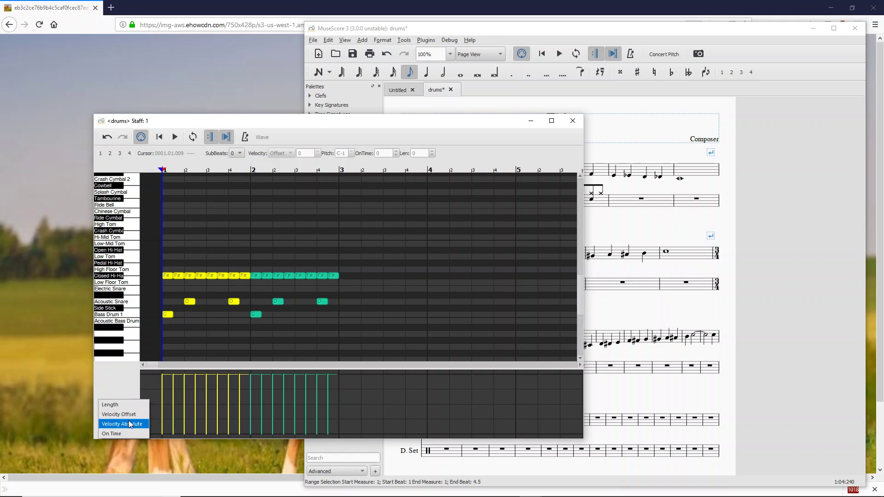
click(128, 421)
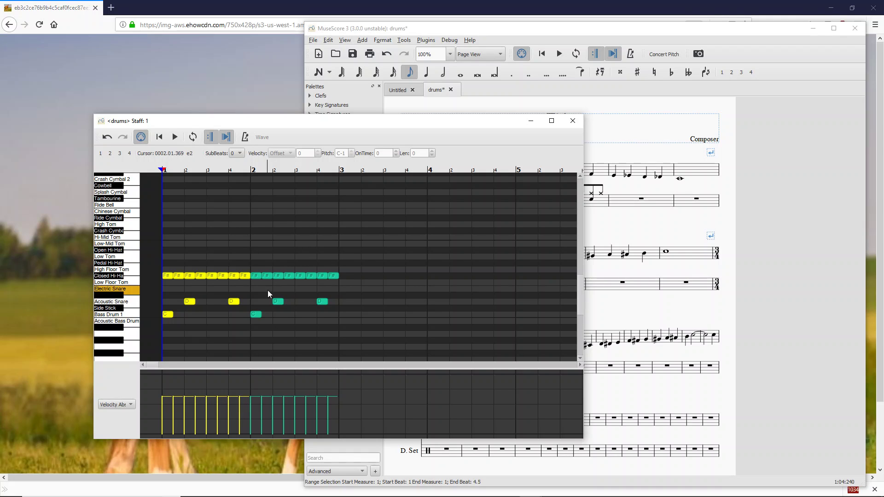
click(245, 275)
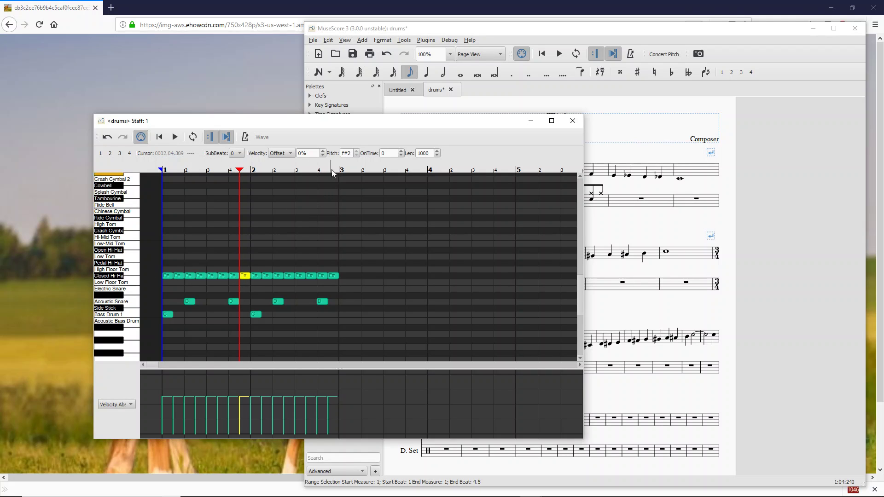
click(290, 155)
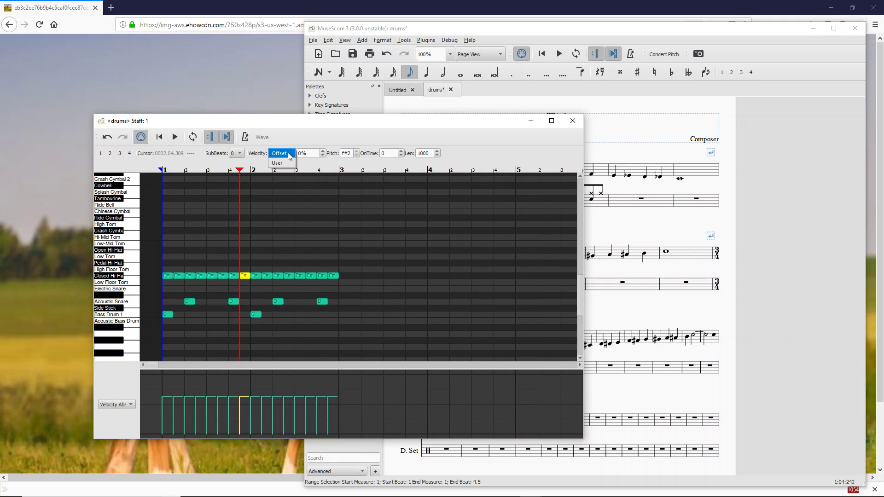
click(290, 165)
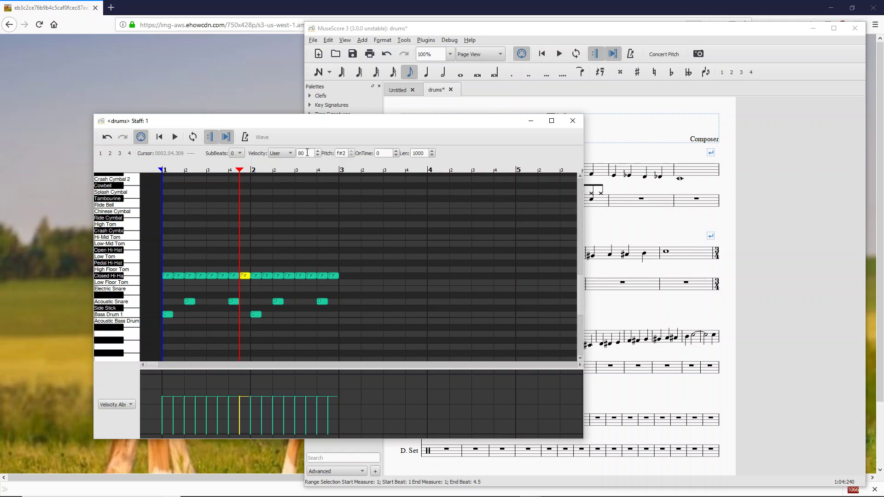
click(284, 144)
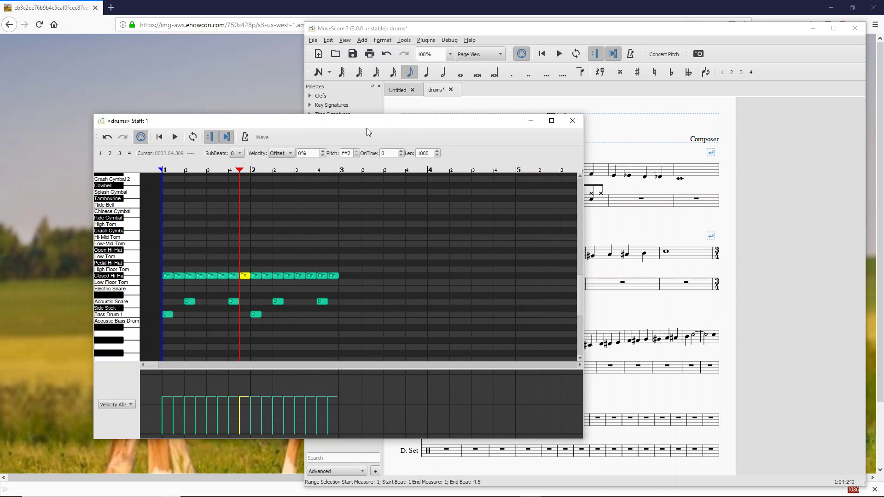
drag(409, 128, 180, 128)
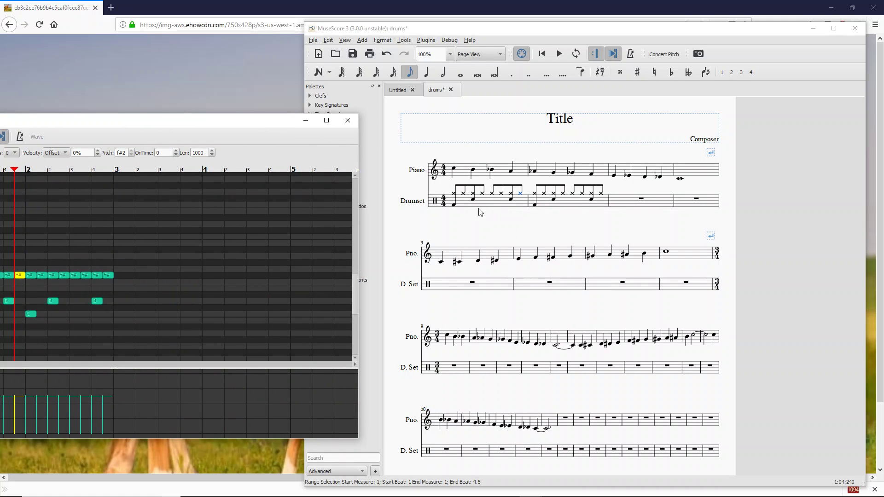
drag(249, 125, 414, 111)
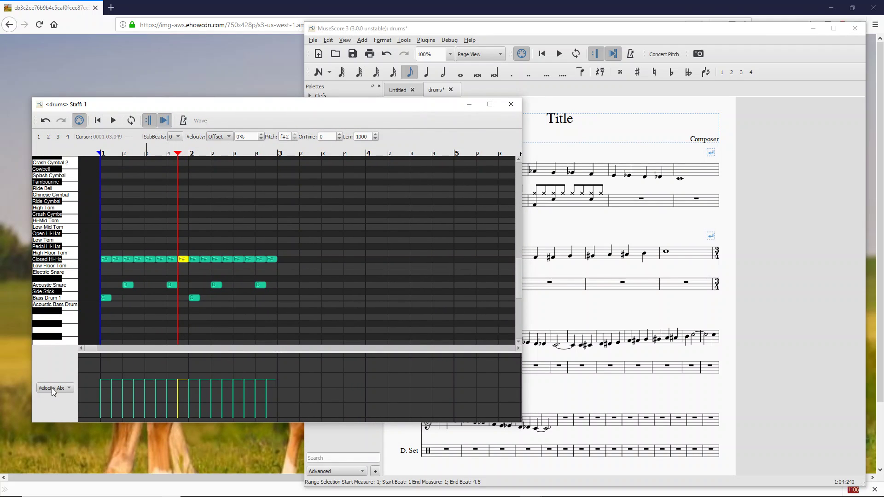
Set the beat-4.5 hi-hat's velocity bar until its offset reads -12%.
click(179, 363)
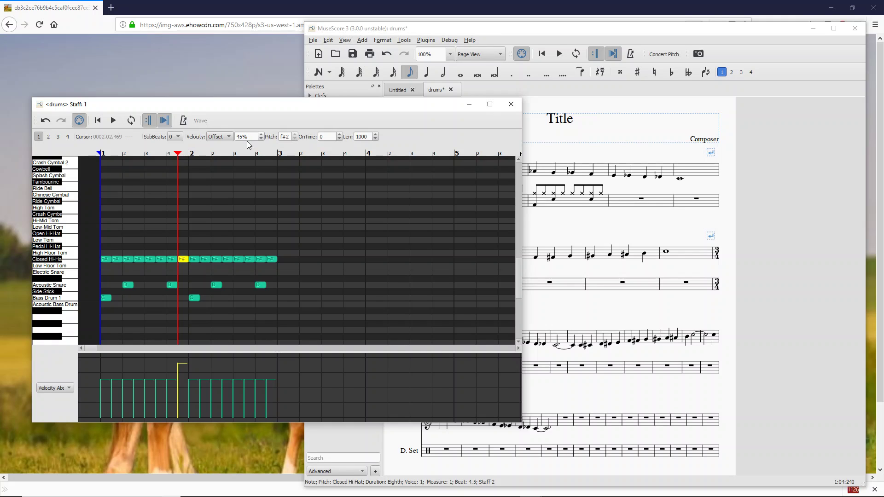
click(177, 392)
click(178, 383)
click(180, 369)
click(178, 385)
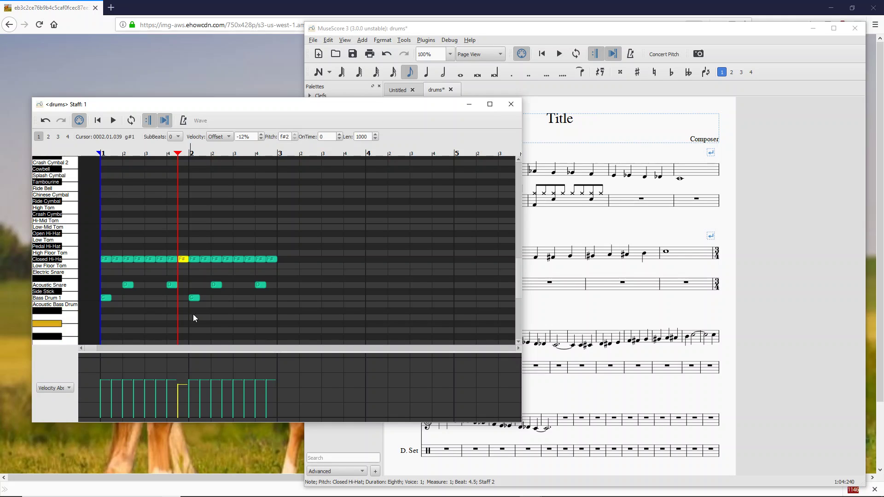
Rubber-band select nine closed hi-hat notes and draw their velocities lower in a rising slope.
drag(130, 228, 212, 267)
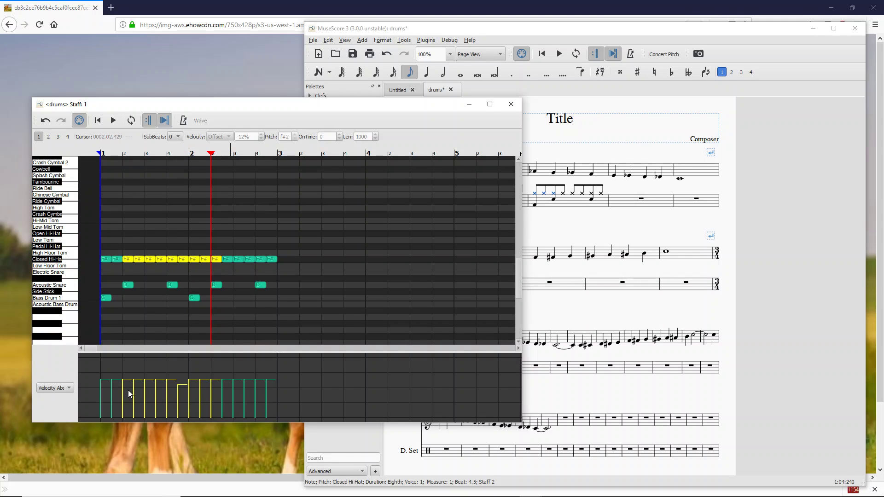
drag(121, 386, 190, 386)
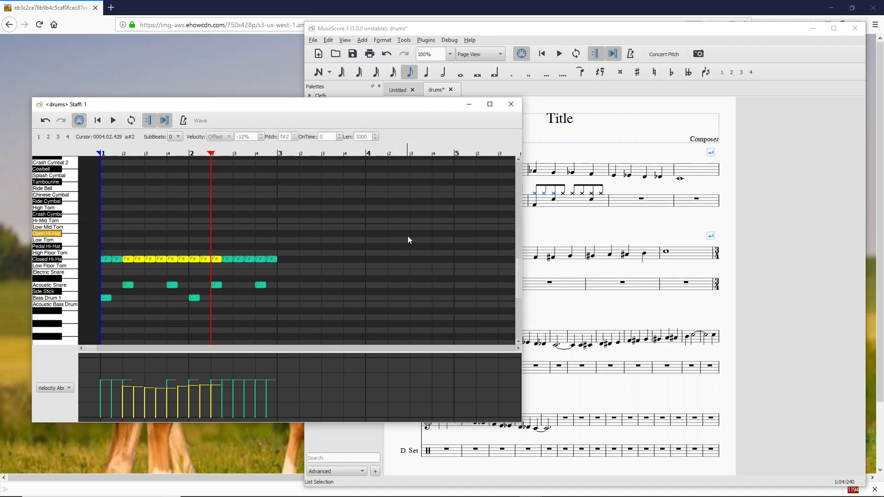
Rewind and play the score to hear the sloped hi-hat velocities, then stop.
click(570, 35)
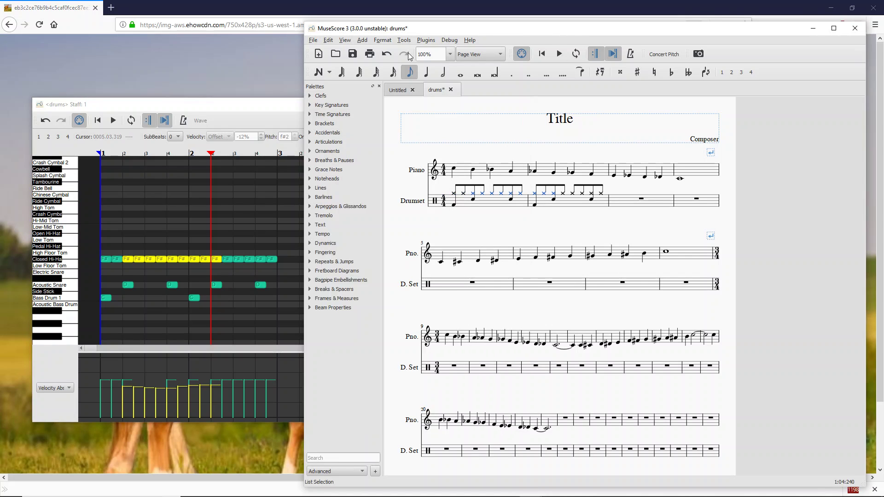
click(543, 54)
click(559, 55)
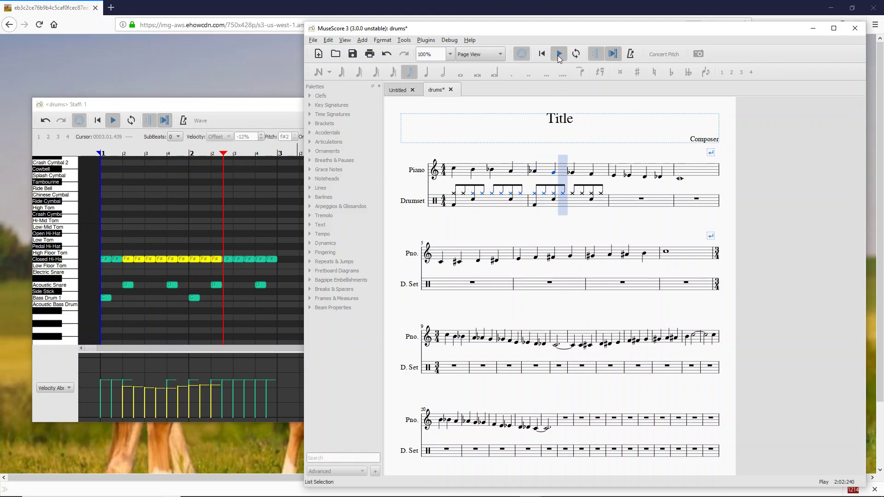
key(Escape)
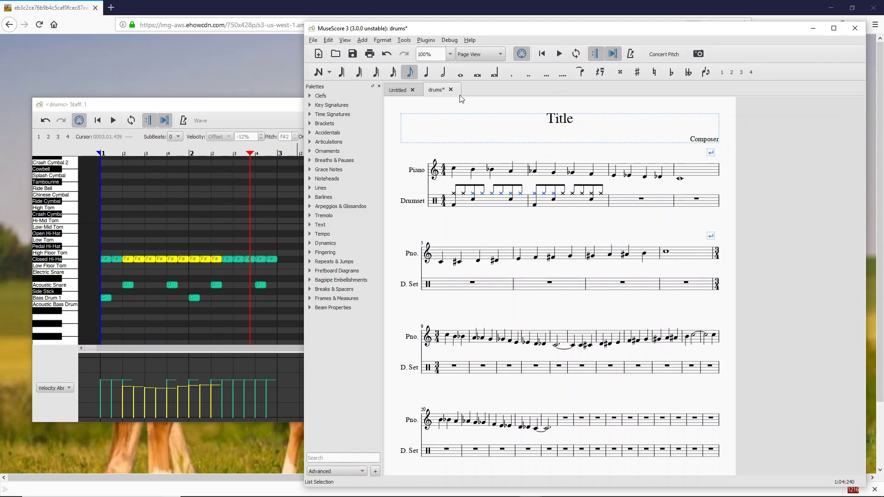
Redraw the selected hi-hat velocities at a low, flat level and play the drums from the start.
click(279, 105)
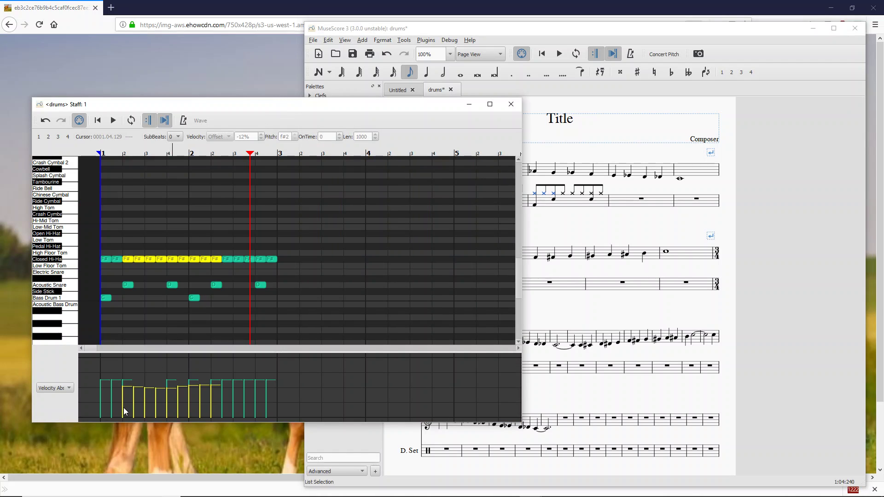
drag(120, 407, 199, 406)
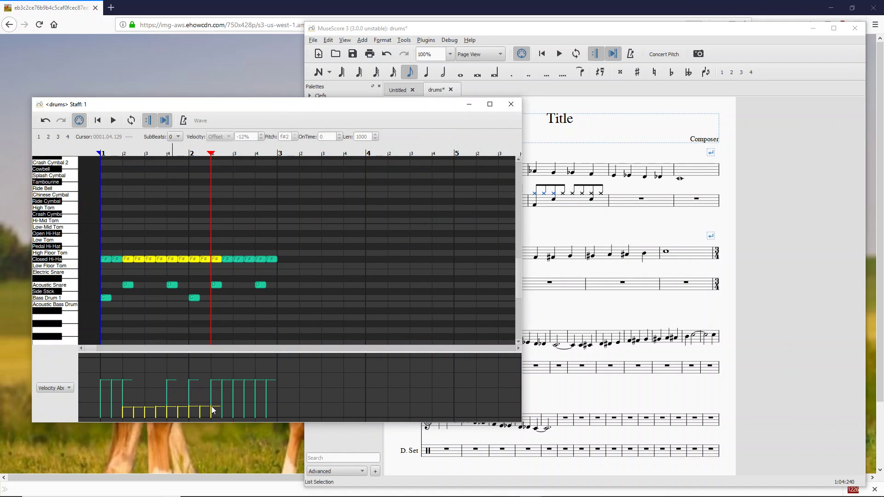
click(97, 121)
click(112, 122)
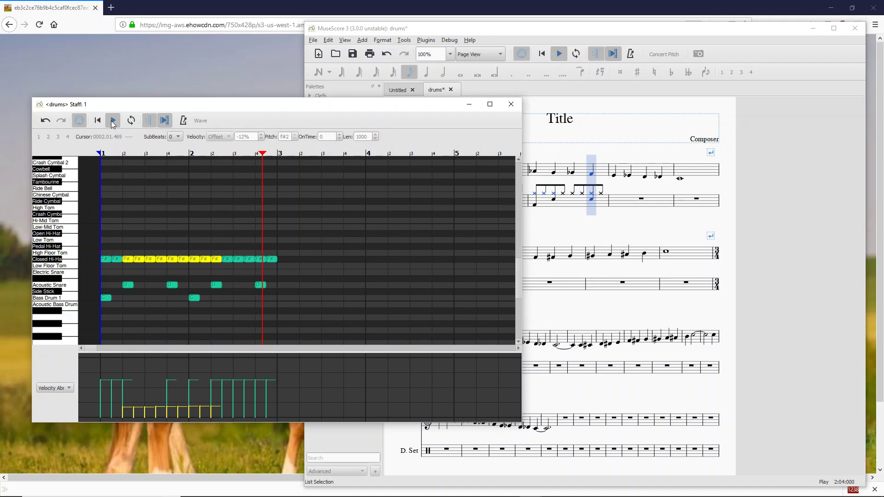
click(113, 123)
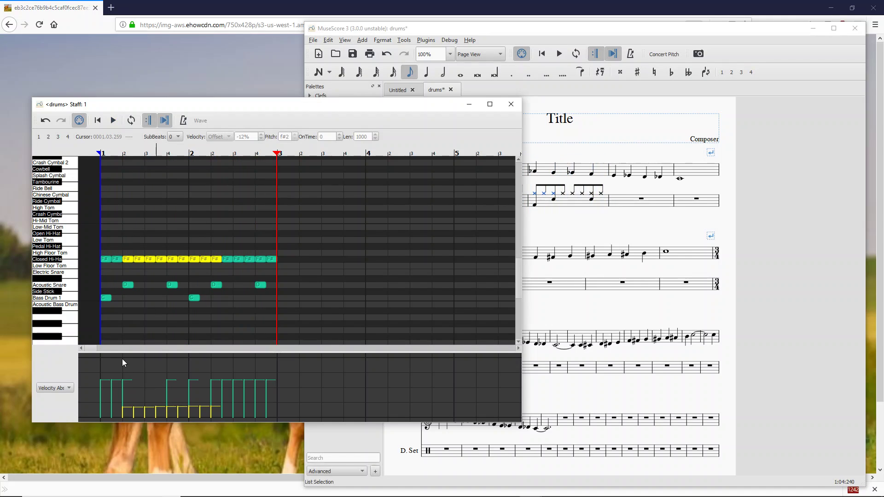
Raise the selected hi-hat velocities to near maximum, then rewind, play and stop the drums.
drag(130, 357, 217, 359)
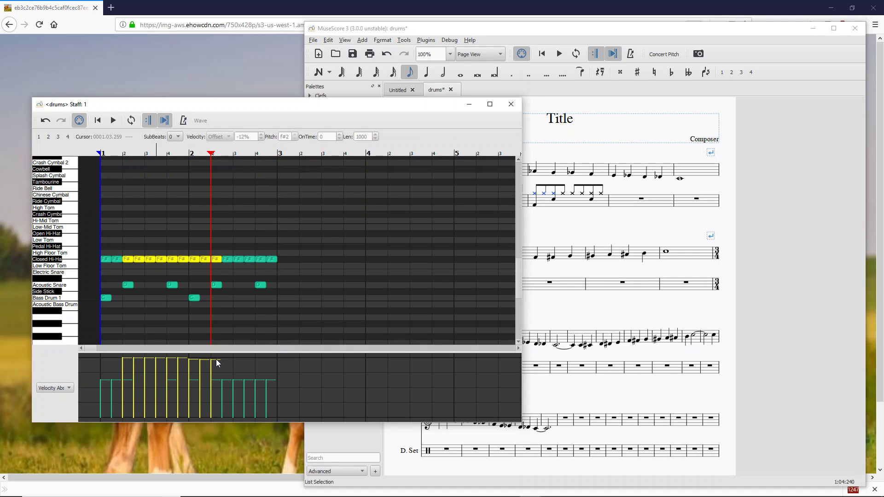
click(96, 120)
click(114, 121)
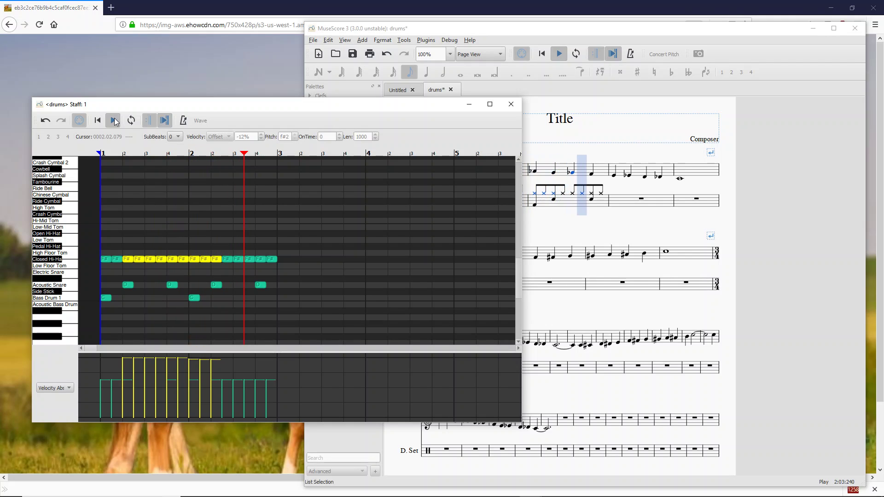
click(114, 121)
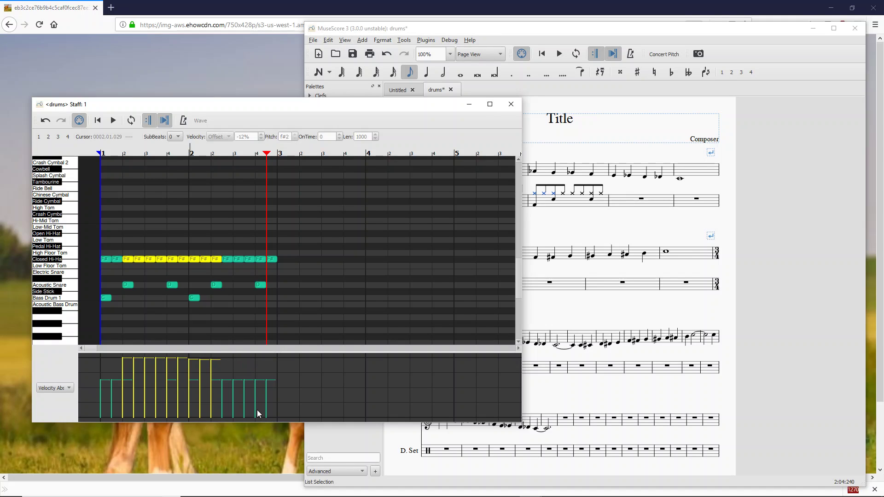
Switch the lane to Velocity Offset, then select the first bass drum note in the score's measure 1.
click(69, 389)
click(71, 380)
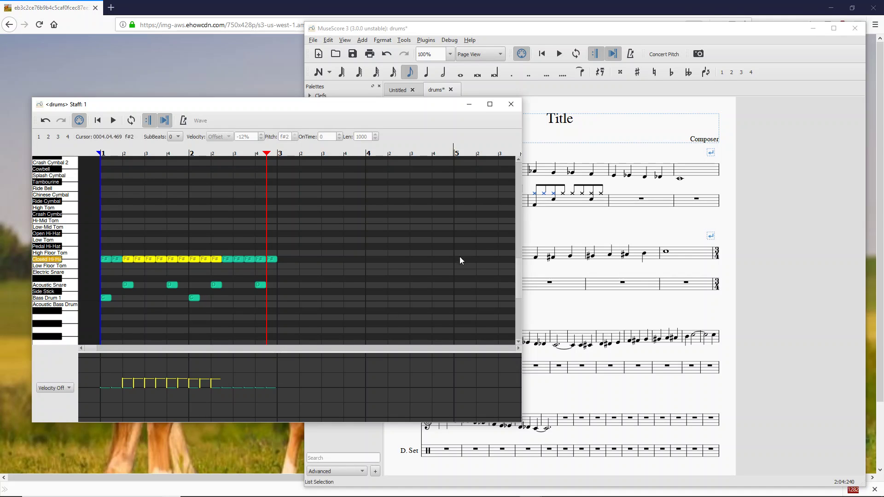
click(740, 50)
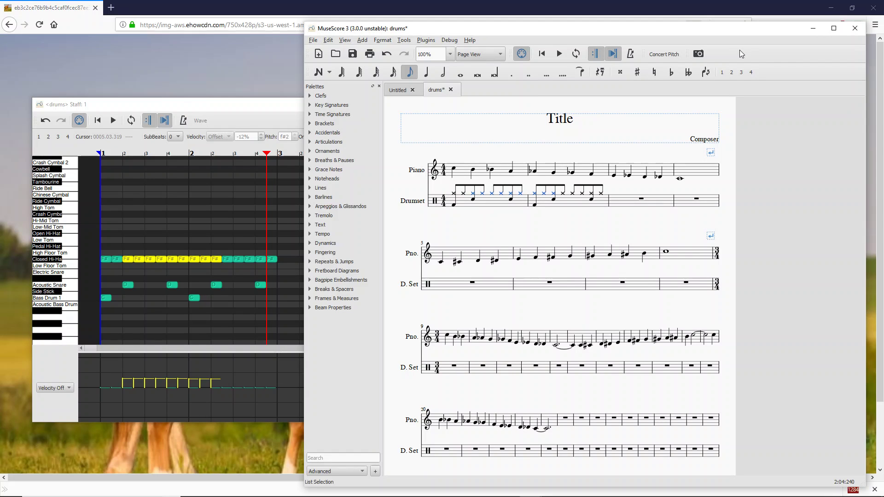
click(462, 206)
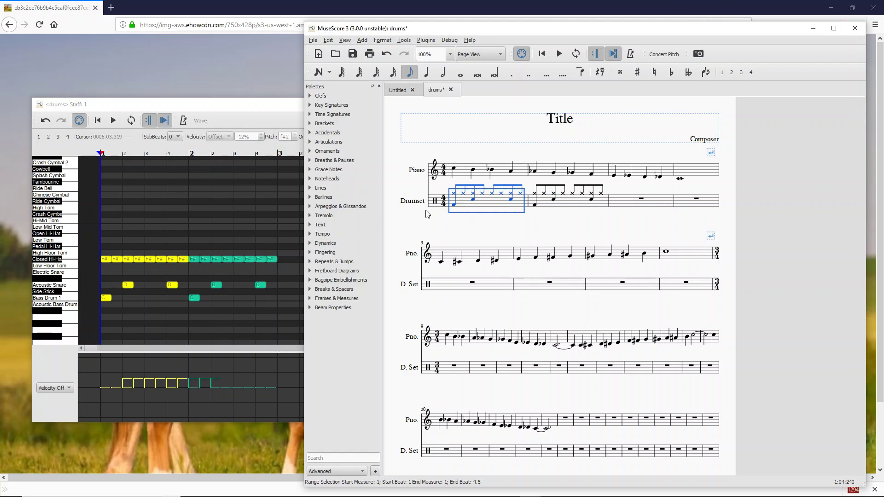
click(455, 208)
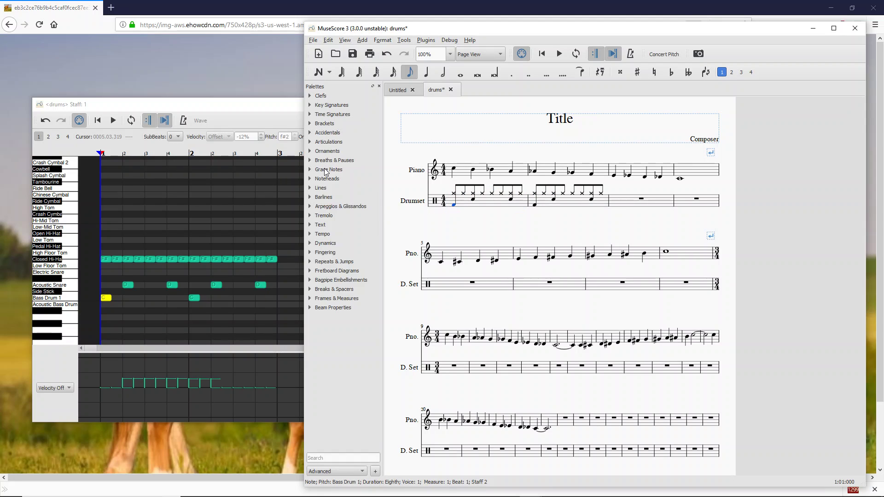
Apply a p dynamic to the first bass drum note and play the drums from the piano roll.
click(325, 243)
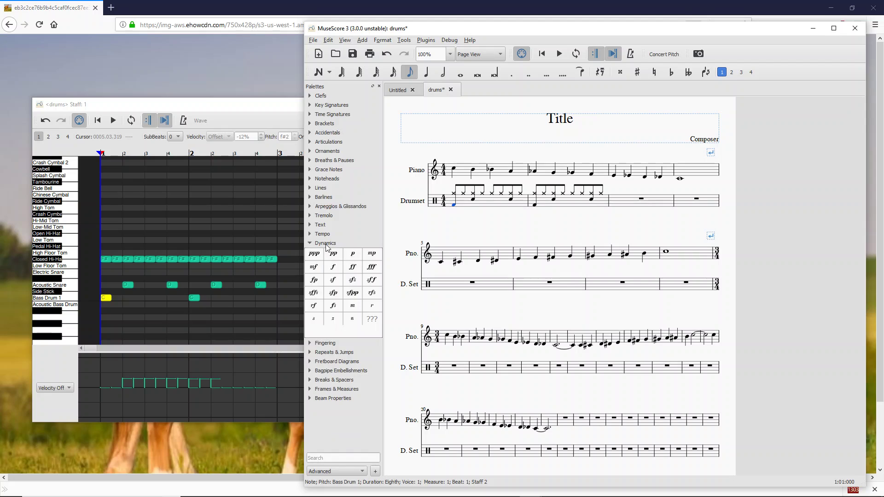
click(357, 255)
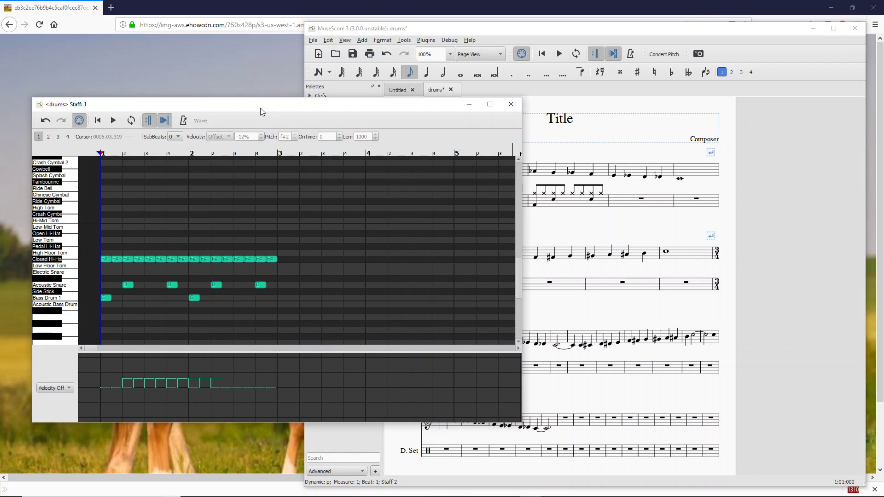
click(261, 108)
click(113, 121)
Select a closed hi-hat in measure 1 and switch the lane to Velocity Absolute to compare bars.
click(161, 261)
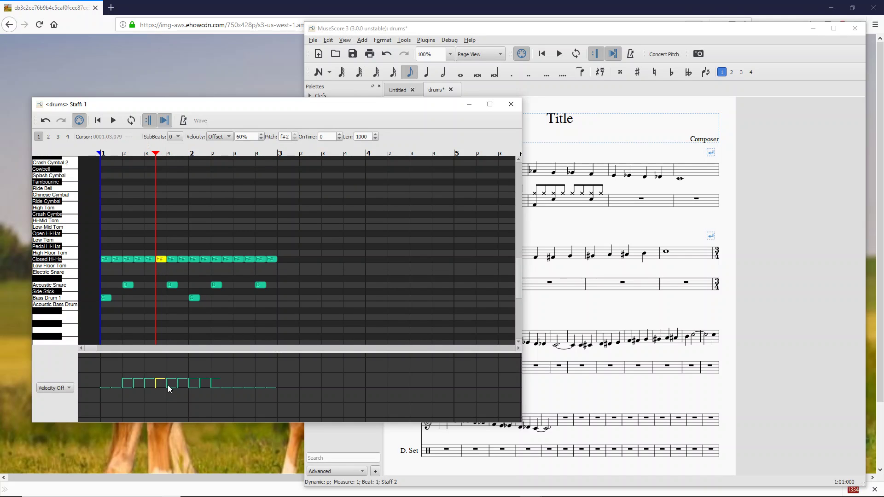
click(67, 388)
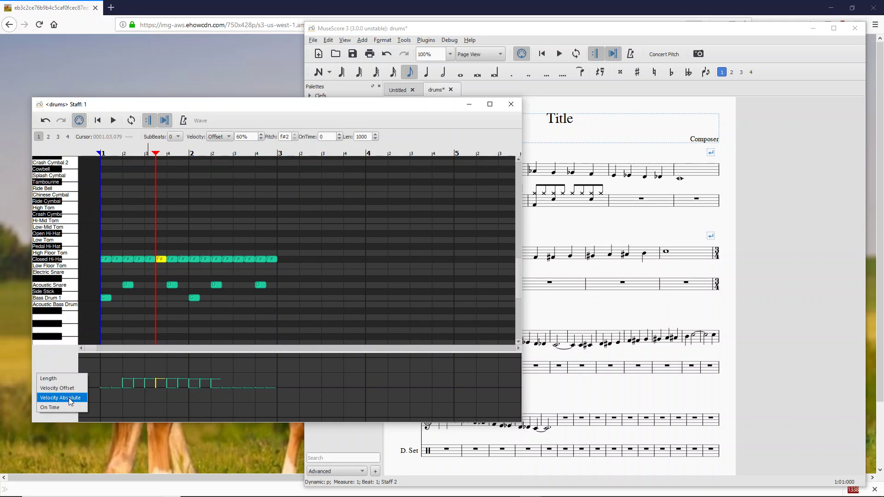
click(68, 398)
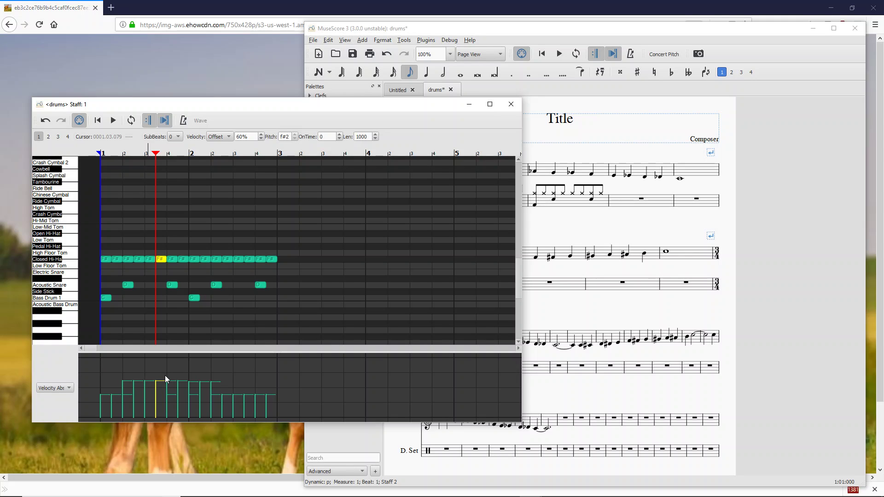
click(664, 89)
click(265, 117)
Open Piano measure 1 in the Piano Roll Editor and scroll right to measure 4's long C.
click(767, 55)
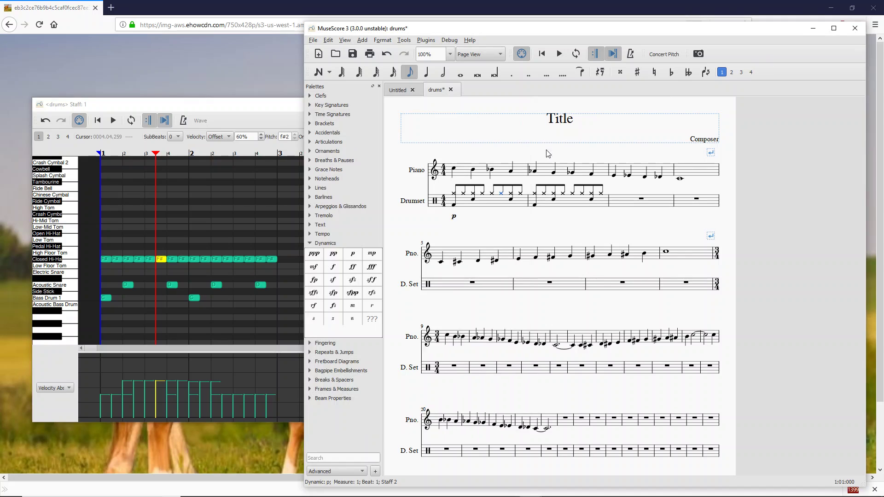
click(506, 174)
right_click(502, 172)
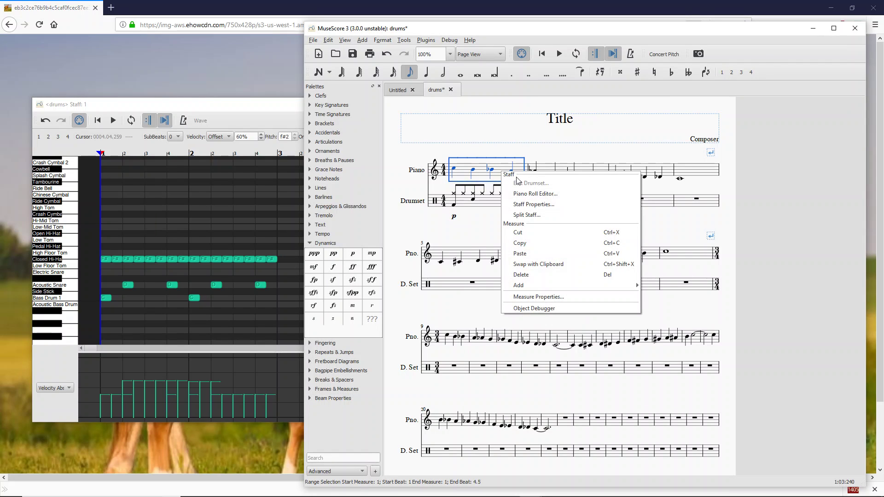
click(534, 194)
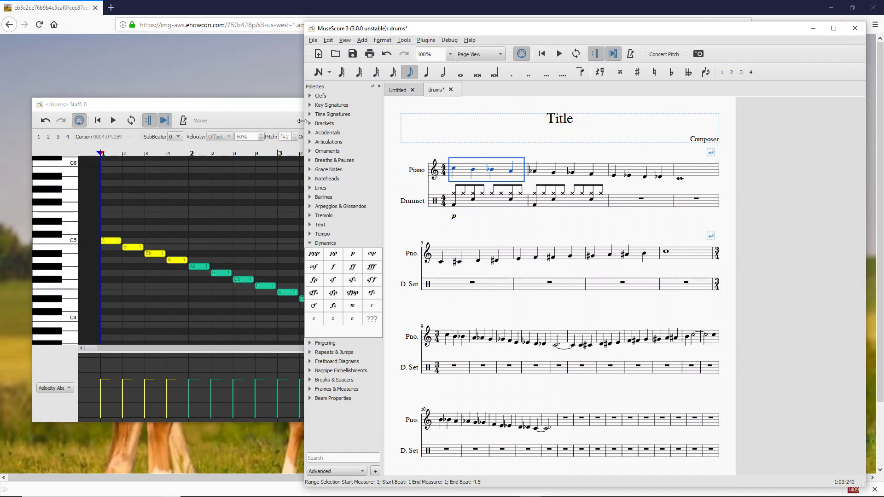
click(300, 117)
scroll(339, 234, down, 1)
scroll(339, 233, up, 1)
scroll(338, 233, right, 2)
scroll(339, 233, right, 2)
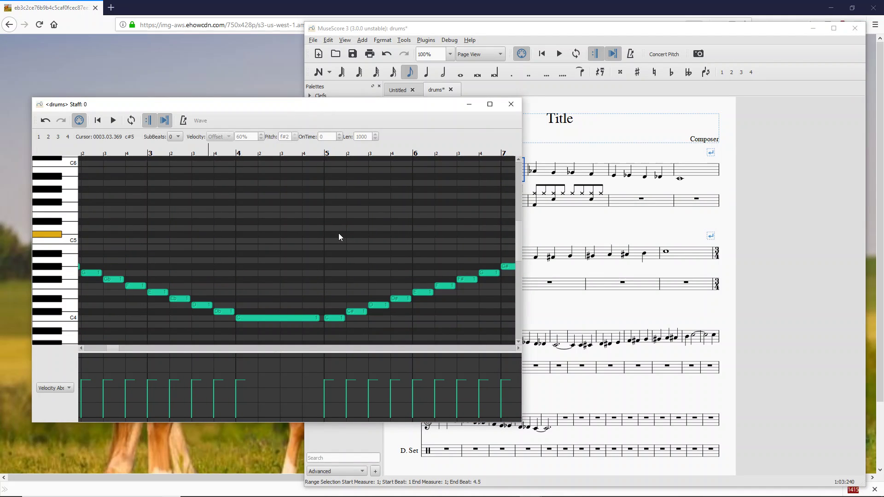
Add E4 and G4 above the measure-4 C whole note, then check the chord in the score.
click(245, 293)
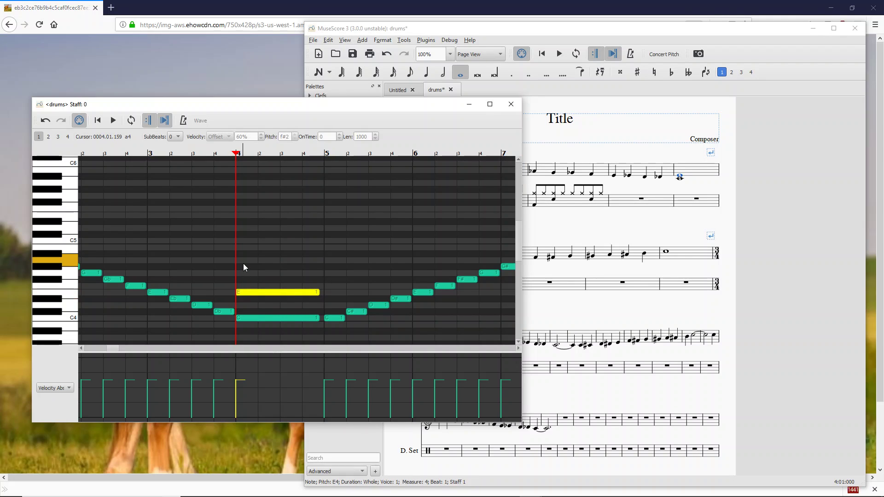
click(243, 273)
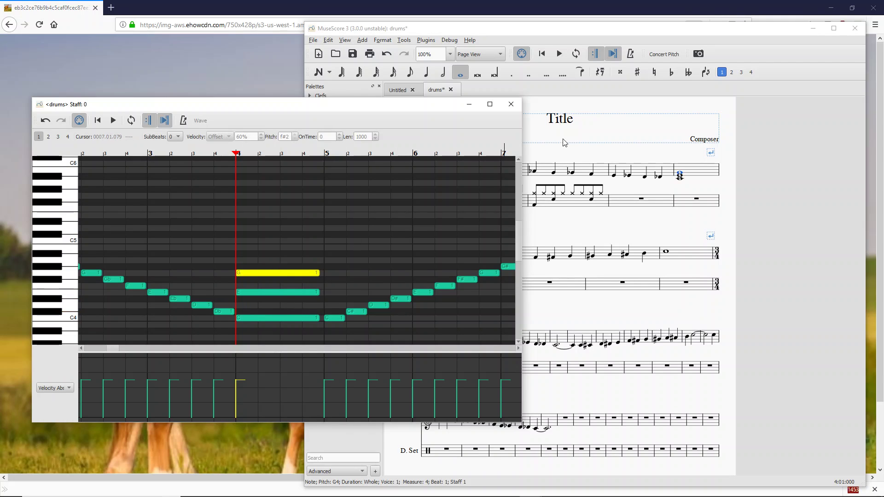
click(747, 48)
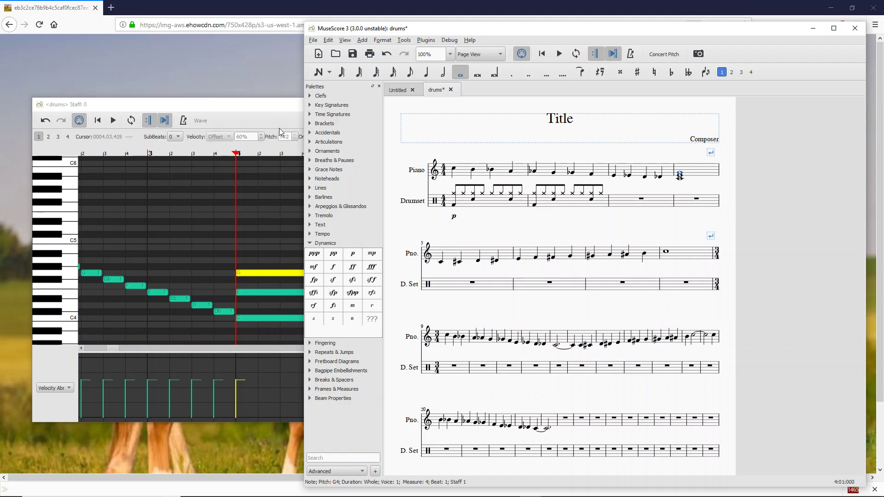
click(276, 108)
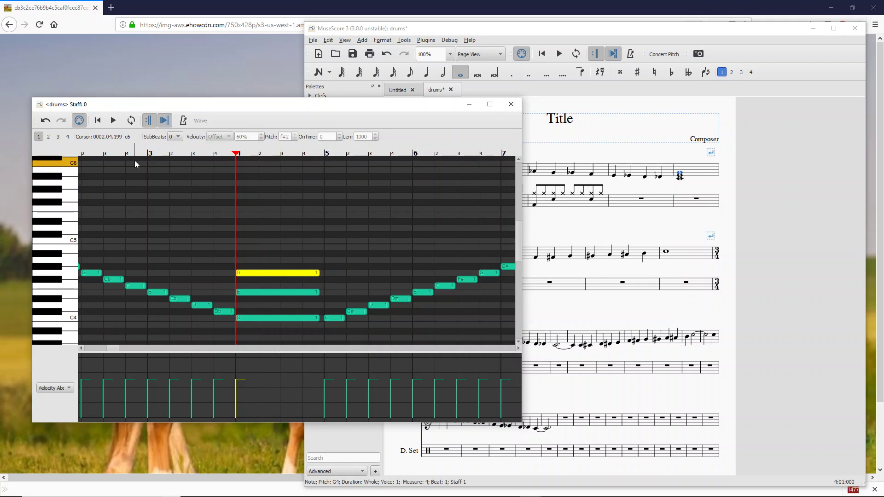
Try piano roll sub-beat grid levels 1 and then 2.
click(175, 138)
click(174, 146)
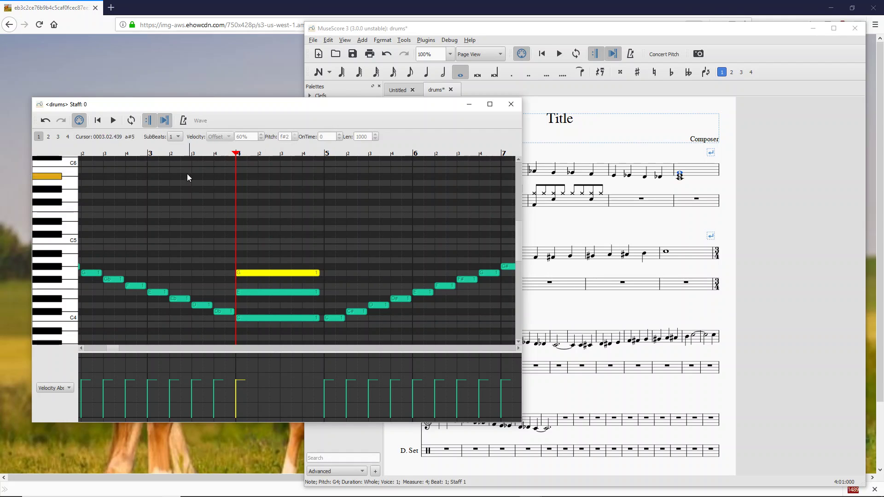
click(180, 138)
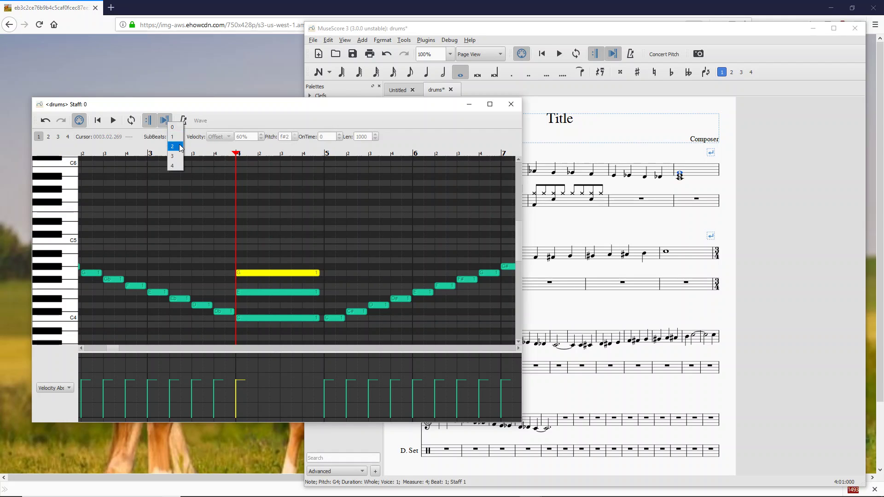
click(180, 147)
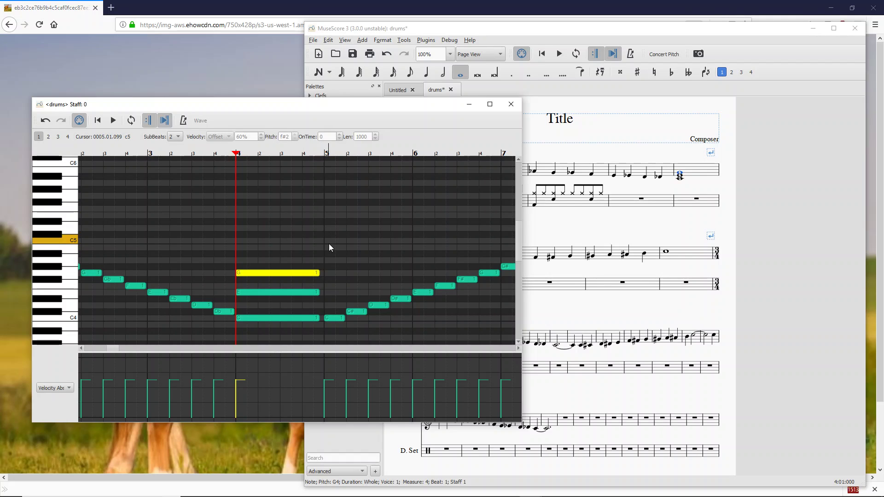
Zoom into measure 4, set SubBeats to 3, then back to 1.
scroll(317, 246, up, 1)
scroll(316, 246, up, 4)
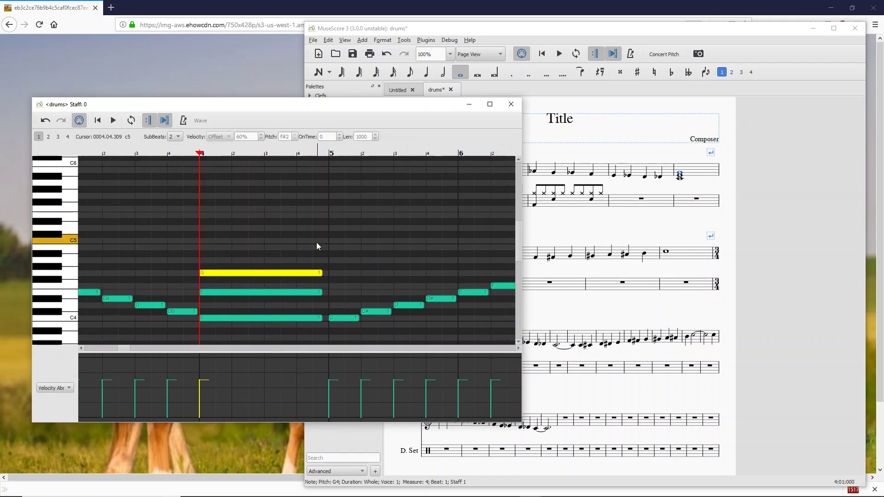
scroll(316, 242, up, 1)
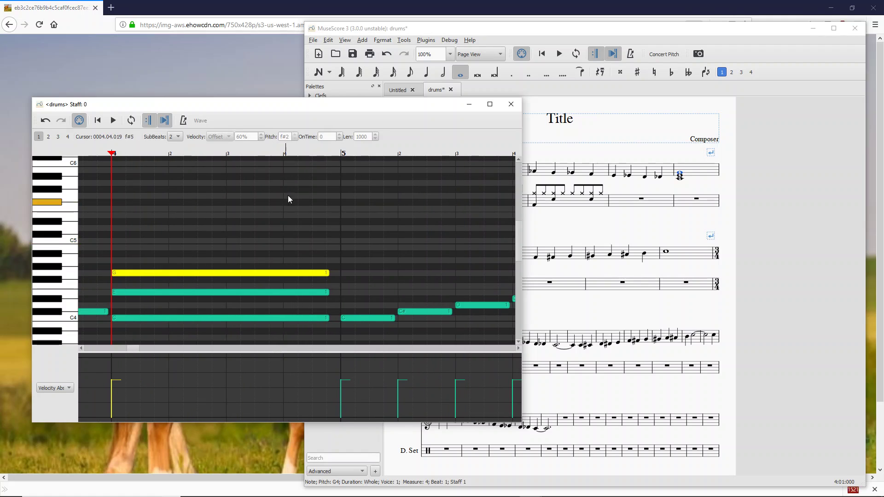
scroll(304, 228, up, 5)
scroll(304, 227, up, 3)
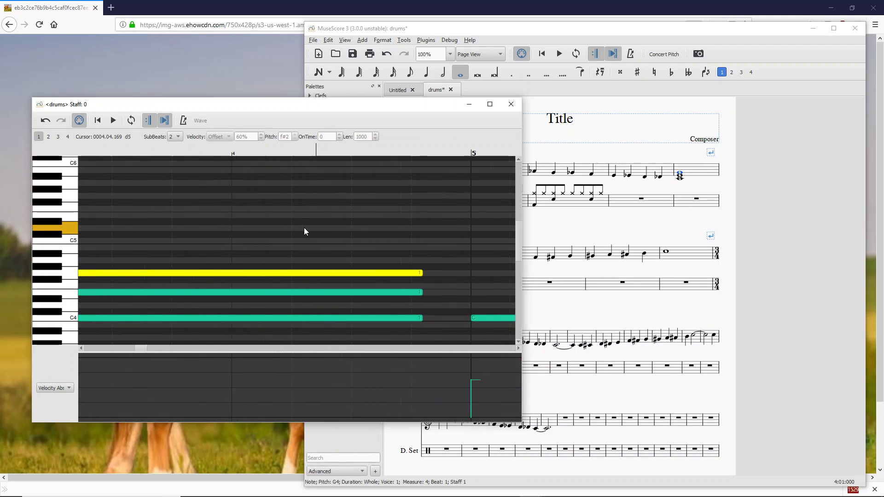
click(175, 137)
click(176, 146)
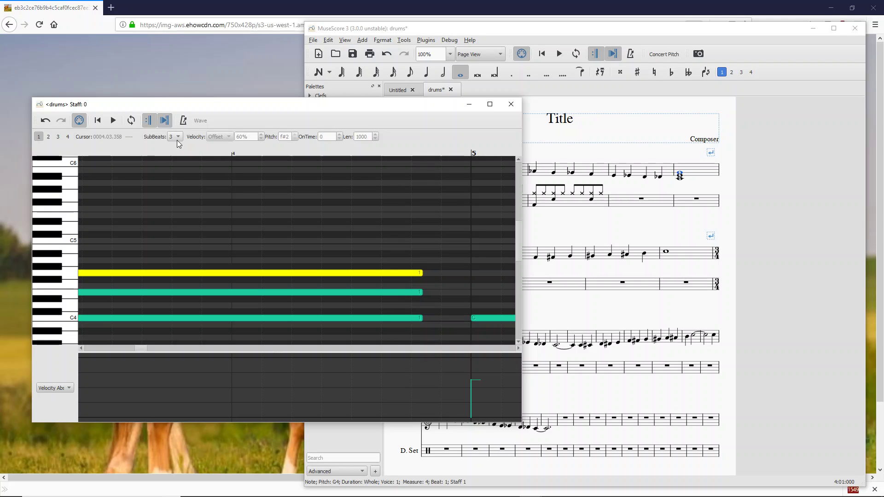
click(177, 138)
click(177, 122)
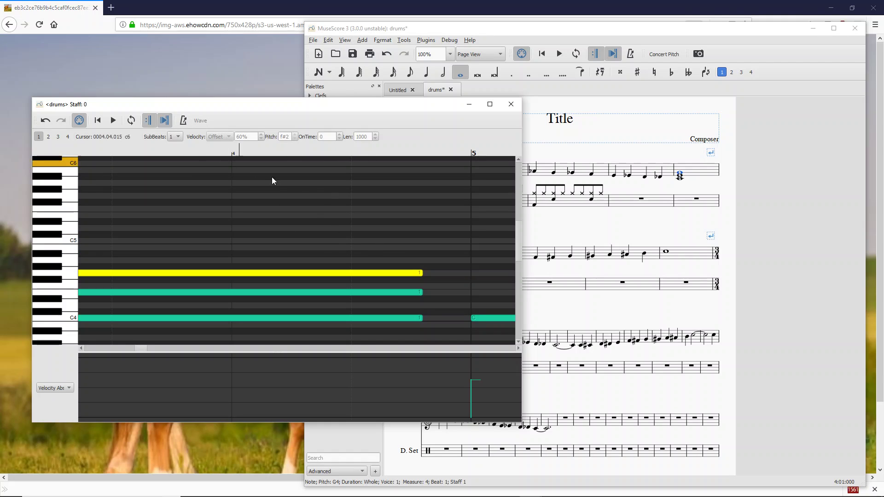
Shorten the measure-4 whole-note chord to a dotted quarter.
scroll(345, 227, down, 1)
scroll(347, 232, down, 6)
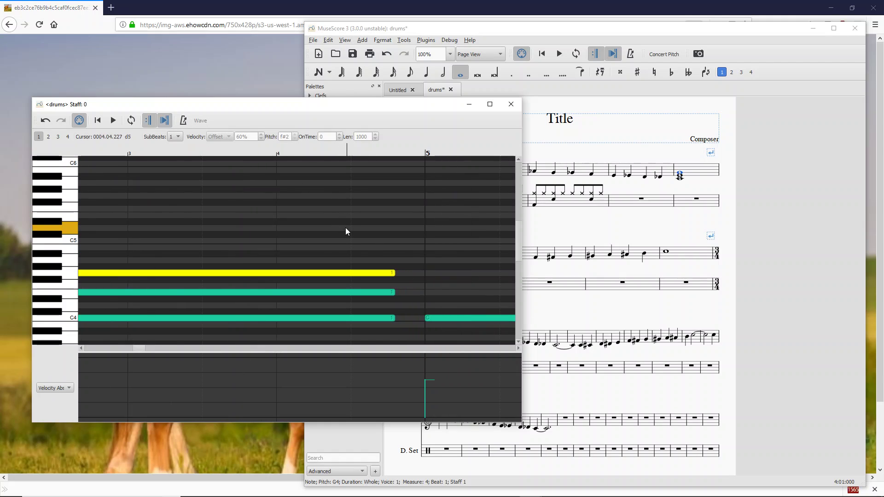
scroll(347, 231, down, 2)
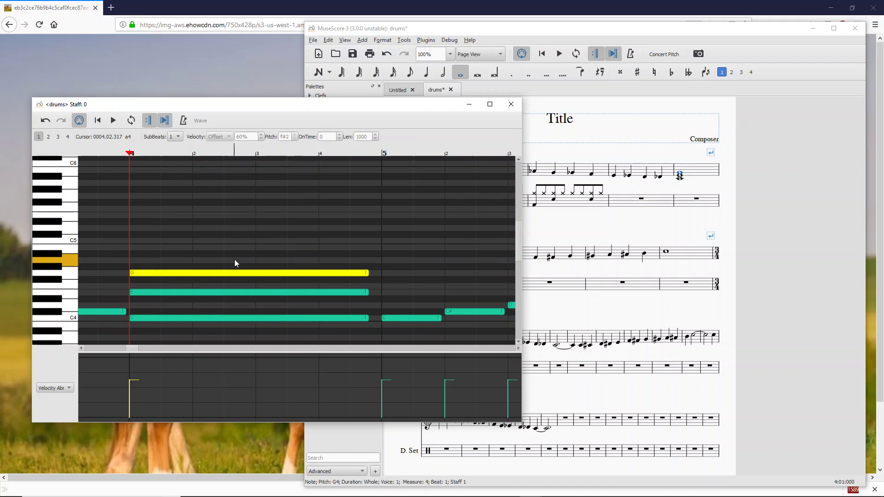
key(5)
key(period)
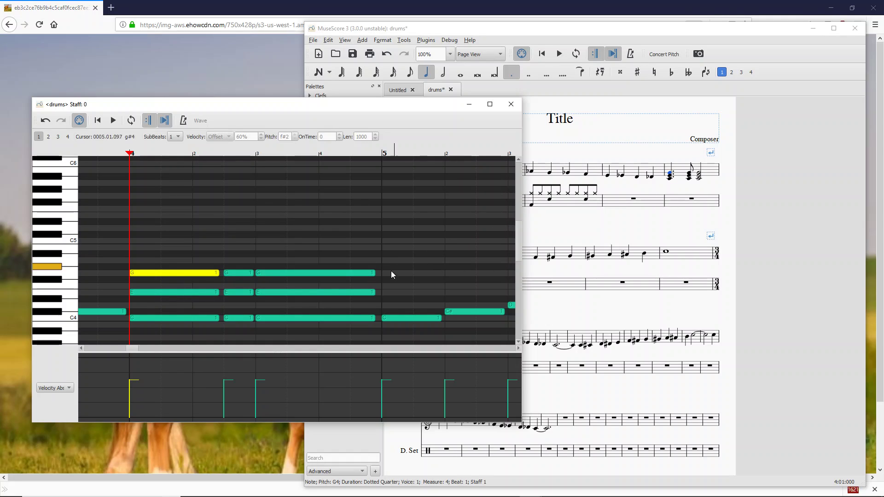
Split the beat-3 half chord into quarters and tie the beat-2.5 G, E and C forward.
click(331, 266)
key(5)
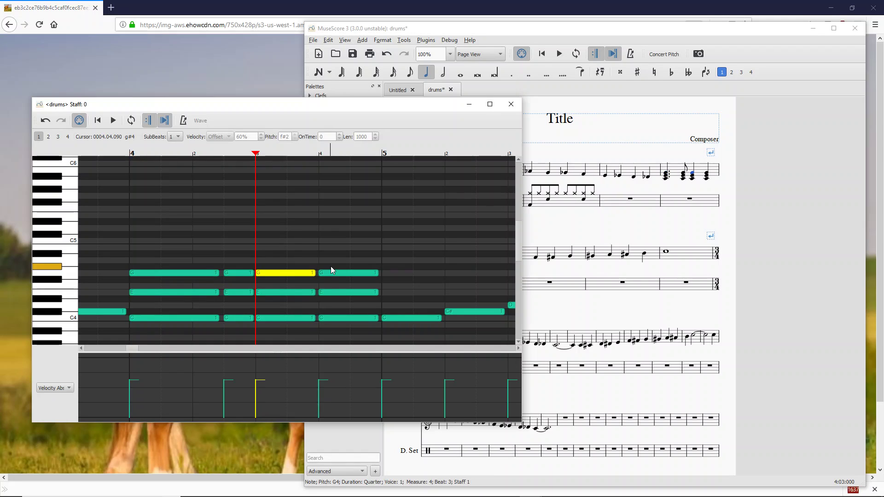
click(237, 272)
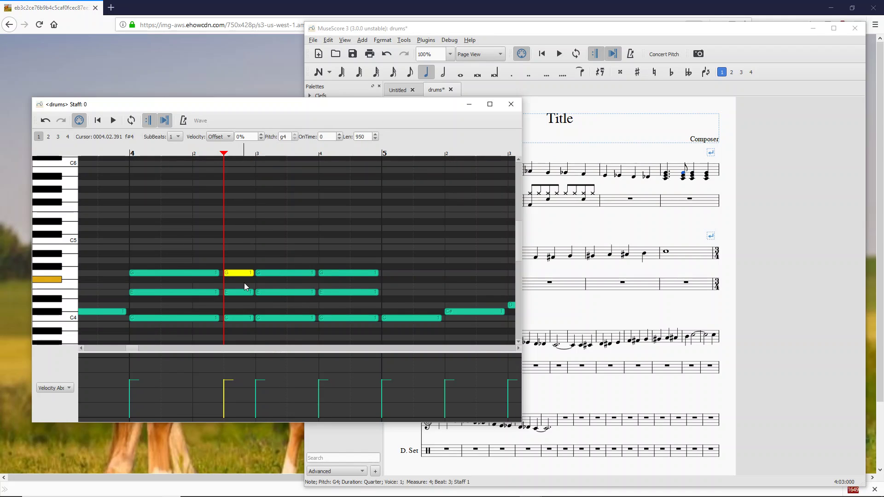
key(plus)
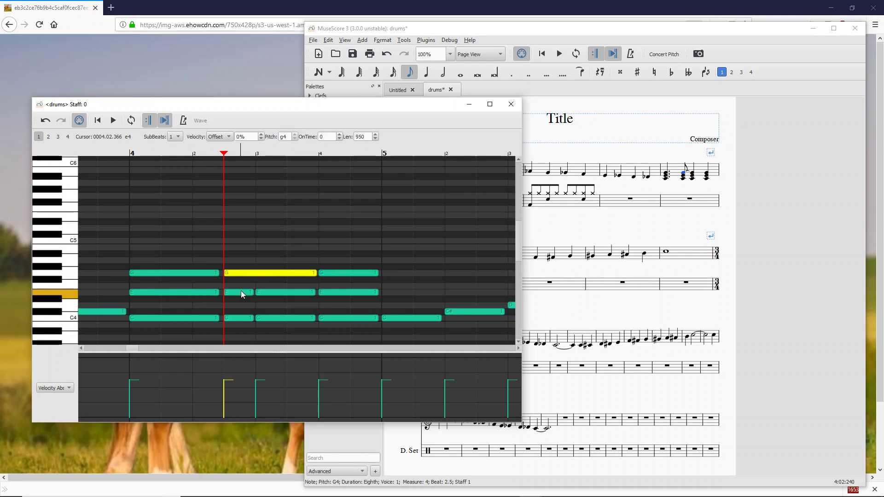
click(241, 292)
key(plus)
click(241, 318)
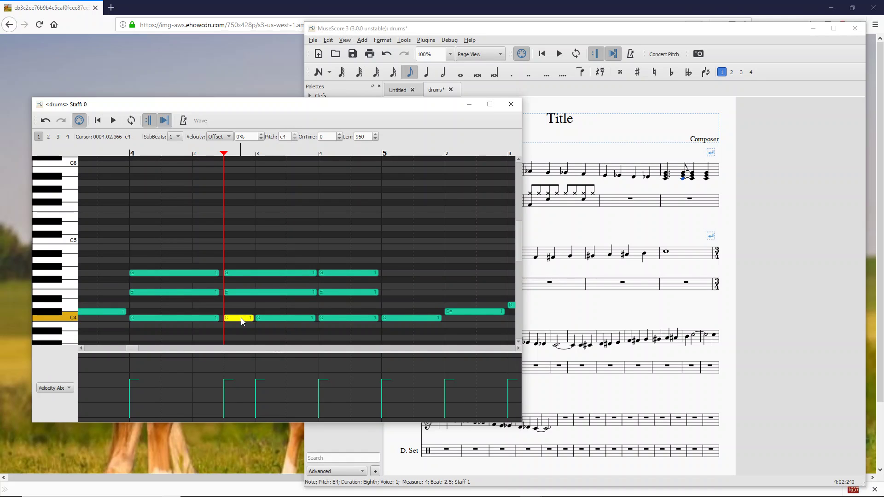
key(plus)
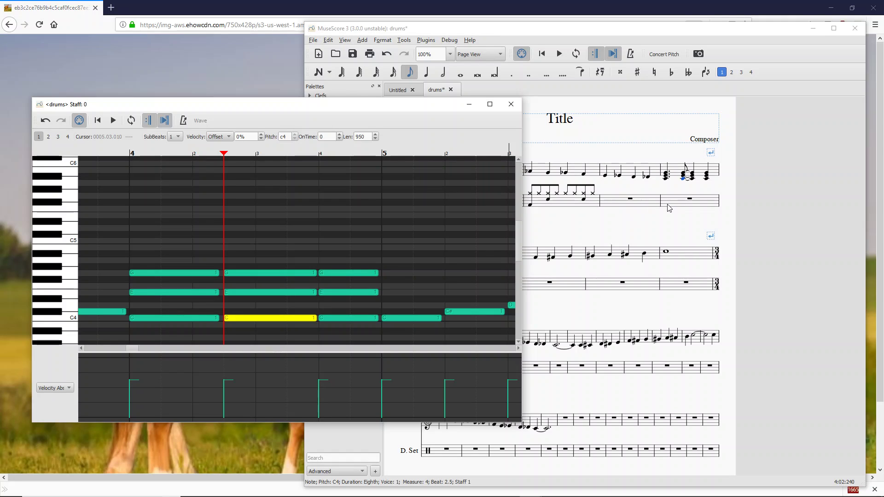
click(681, 202)
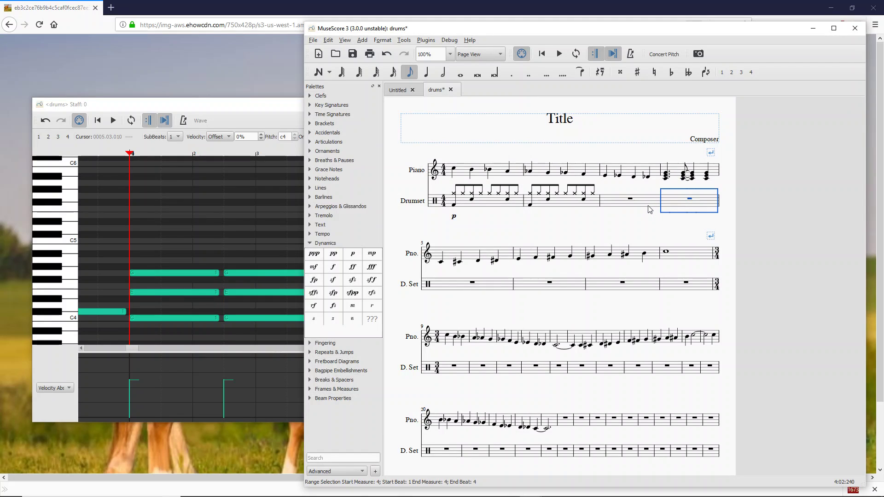
key(space)
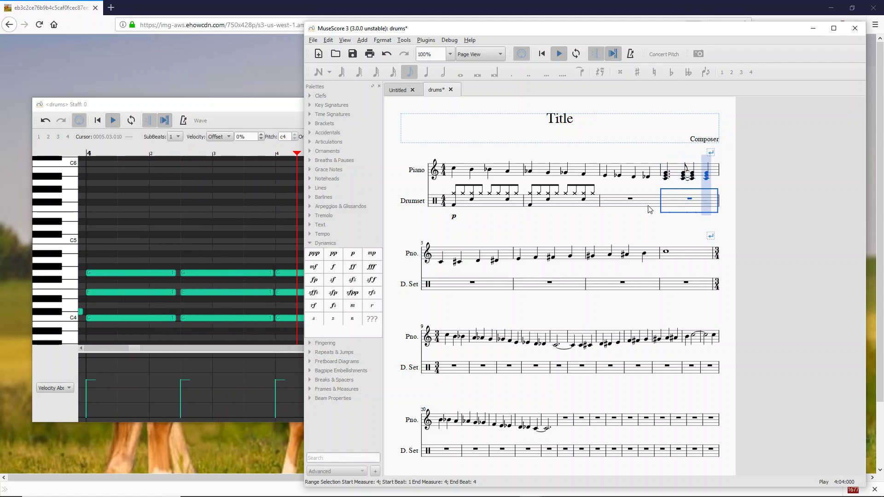
click(618, 205)
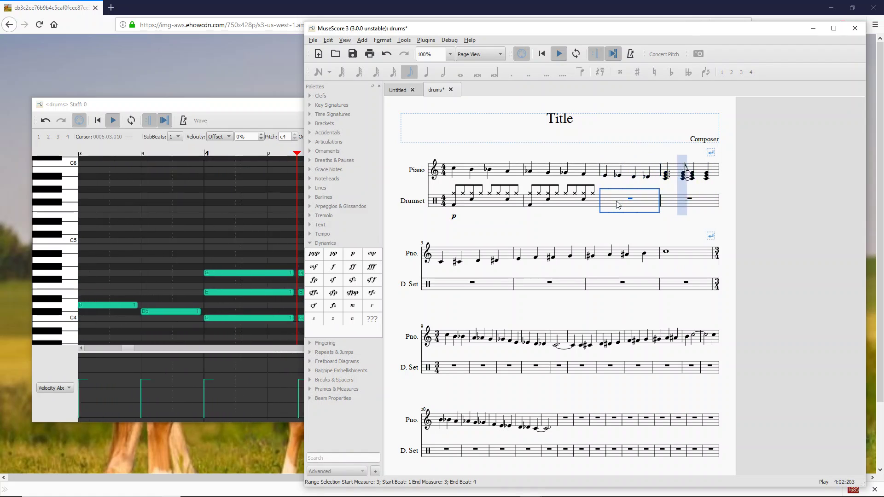
key(space)
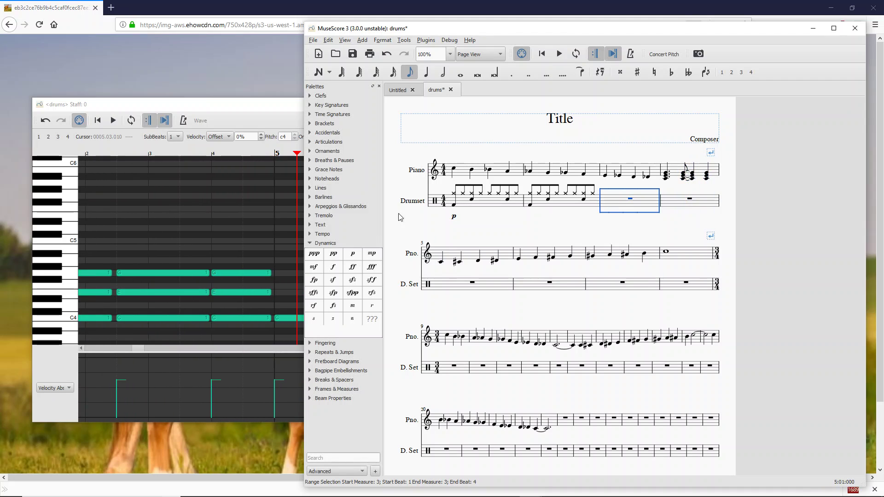
click(267, 110)
scroll(317, 250, up, 3)
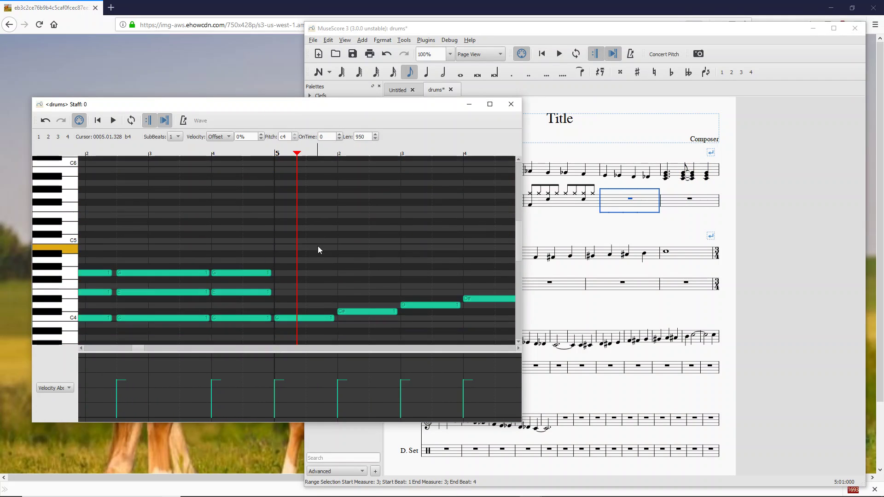
scroll(318, 250, down, 2)
scroll(319, 250, left, 5)
scroll(353, 238, right, 4)
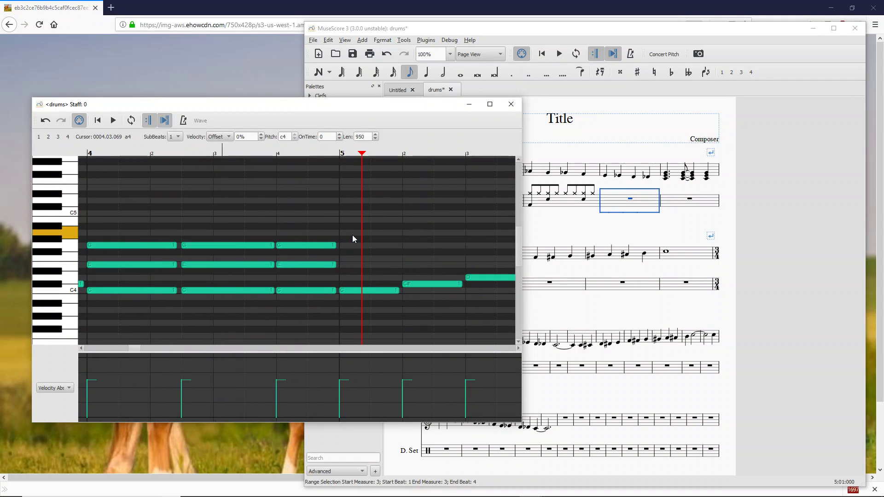
scroll(353, 235, left, 3)
scroll(353, 234, down, 5)
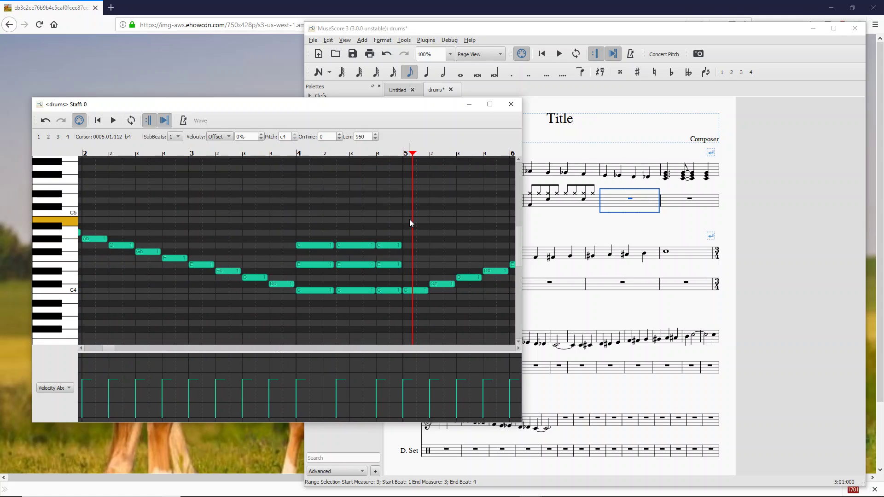
scroll(410, 219, up, 2)
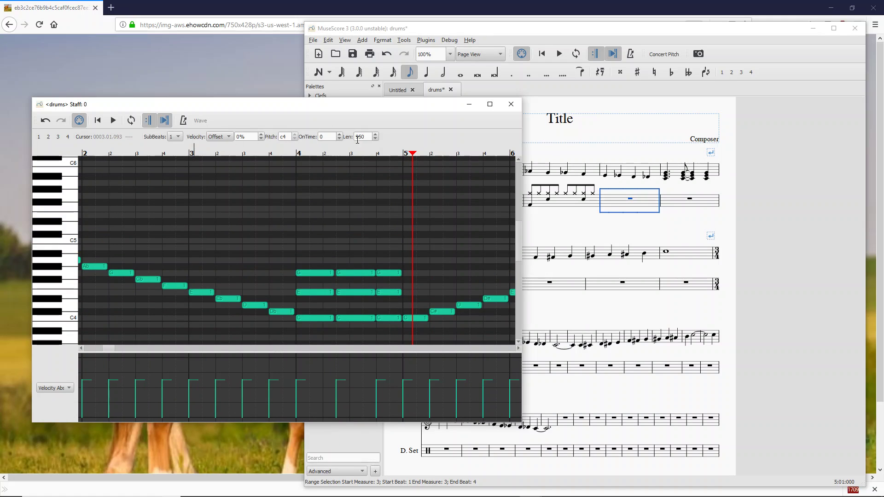
click(680, 89)
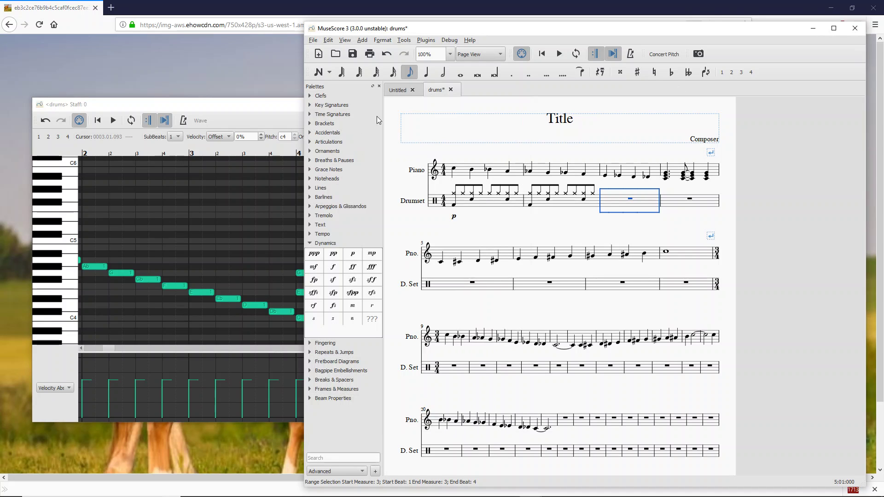
click(286, 114)
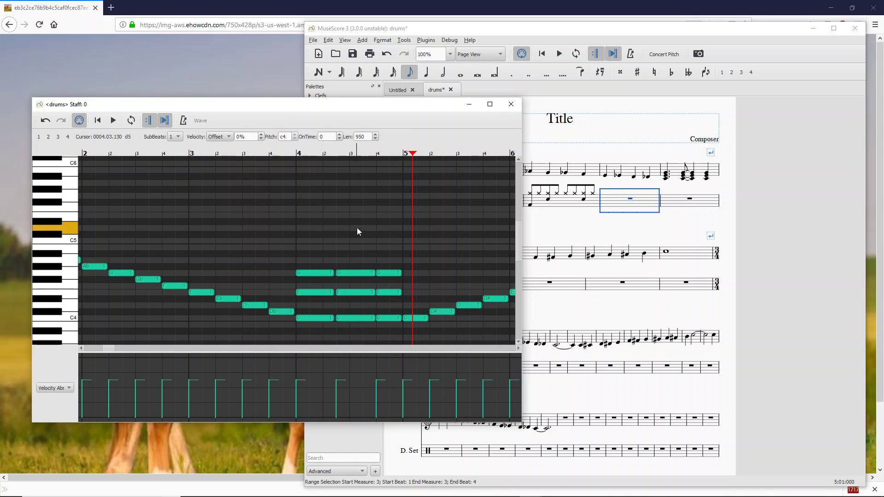
click(185, 153)
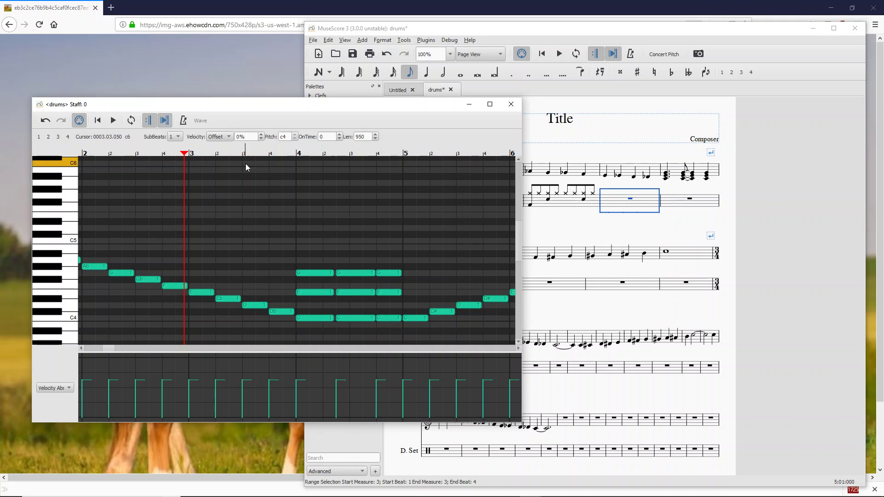
key(space)
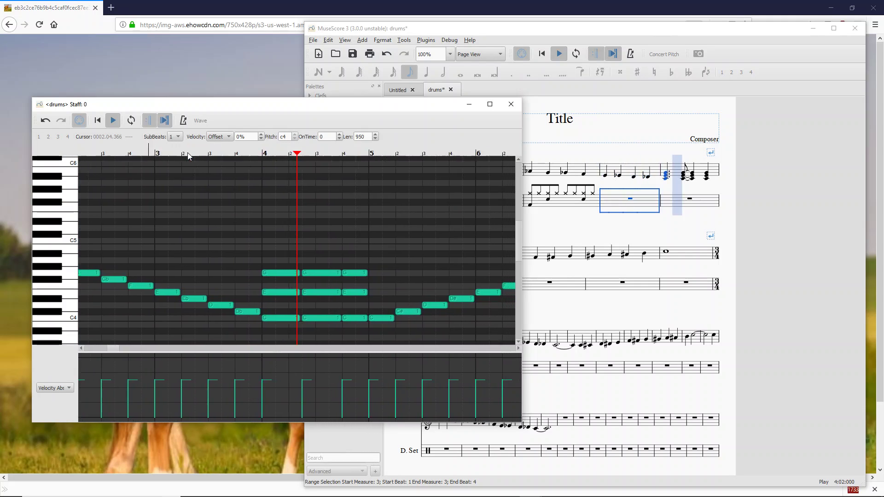
key(space)
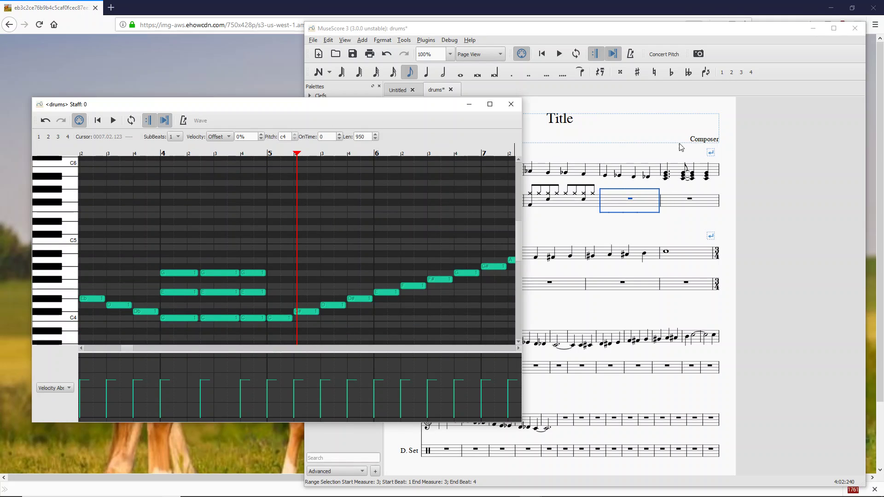
Open the Piano Roll Editor for the piano's measure 8.
click(747, 56)
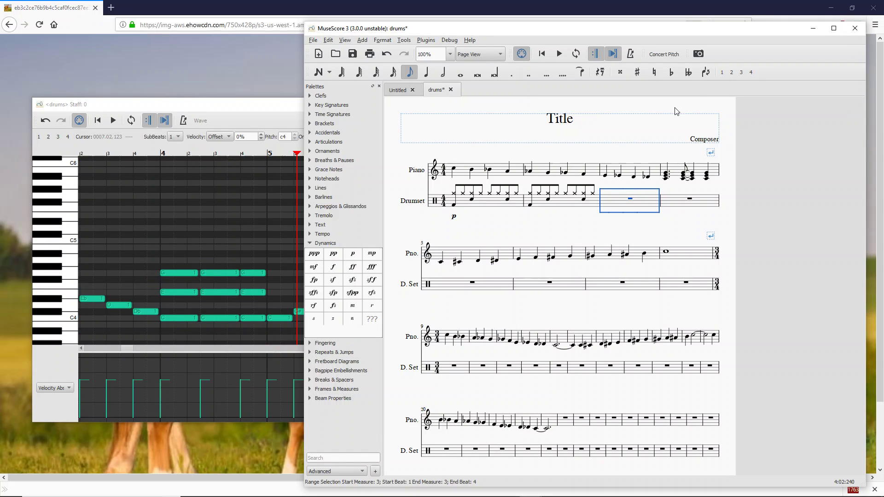
click(678, 257)
right_click(677, 257)
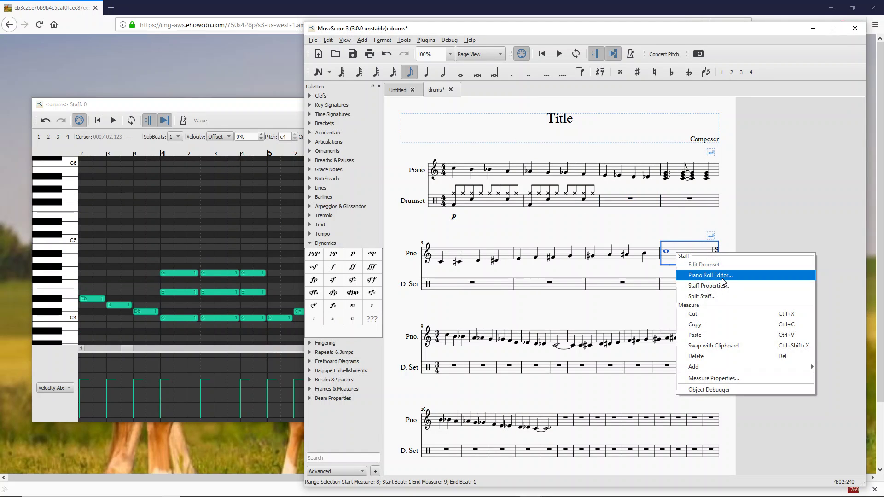
click(711, 275)
click(295, 113)
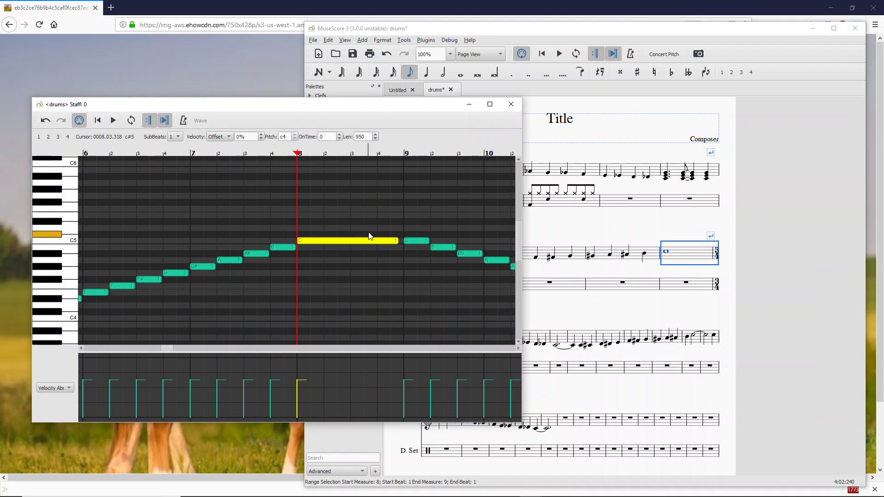
Show the Length lane and drag the C5 note's length bar shorter.
click(69, 390)
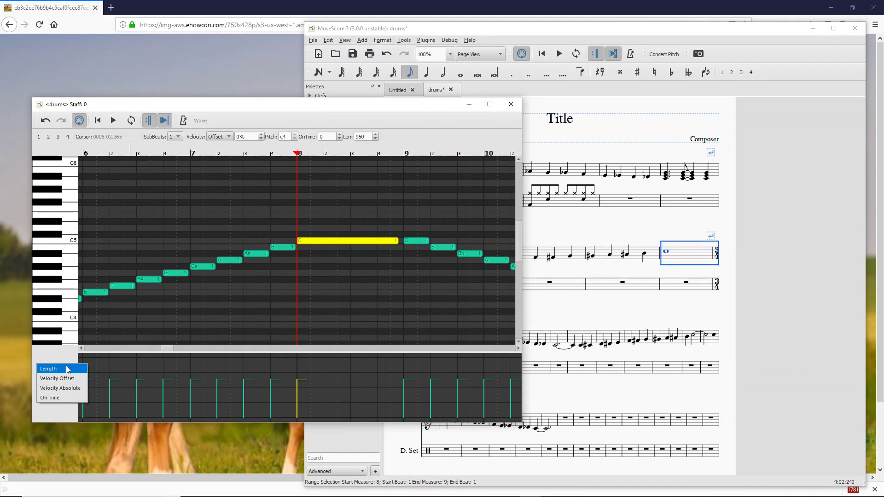
click(65, 369)
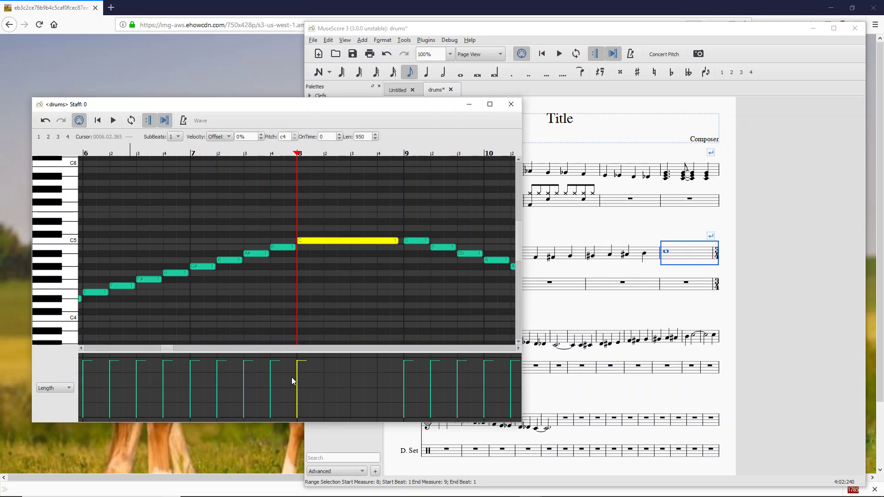
click(297, 366)
mouse_move(296, 387)
mouse_down()
mouse_move(297, 412)
mouse_move(297, 403)
mouse_up()
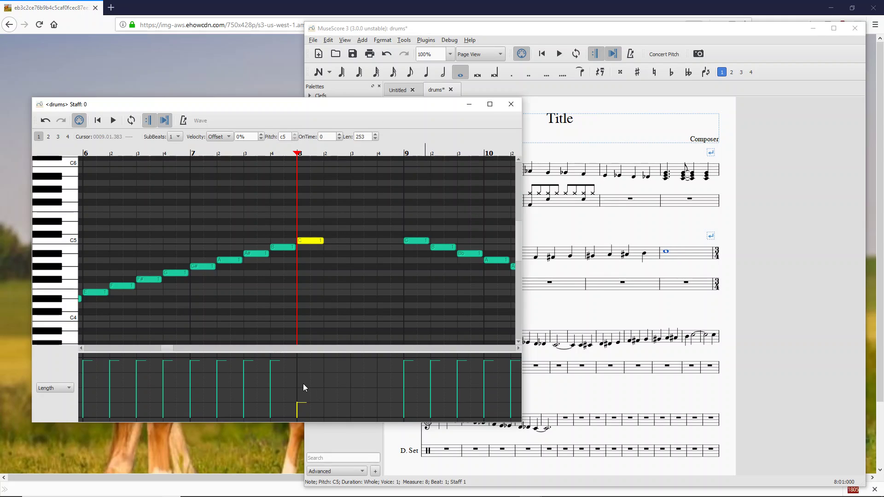
drag(296, 367, 297, 359)
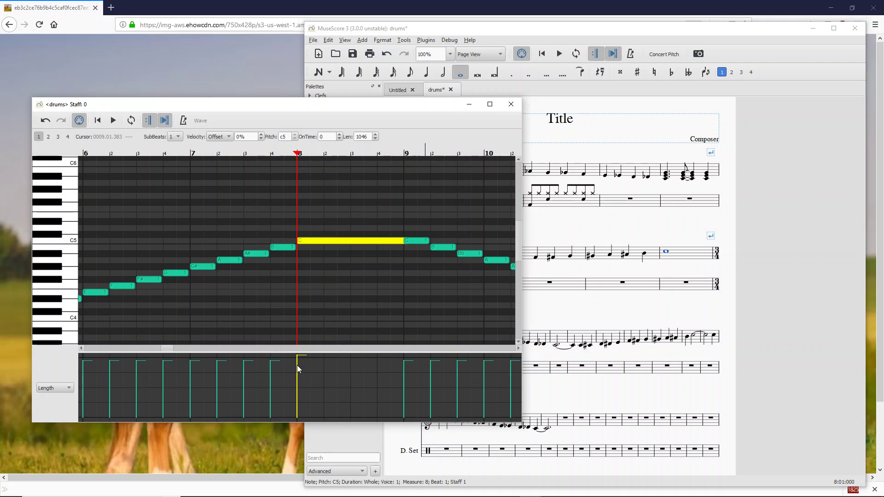
click(298, 366)
drag(298, 368, 298, 391)
Set C5's length to 984, then ramp the rising F#–C notes to progressively shorter lengths.
click(298, 360)
click(296, 371)
click(298, 379)
click(298, 388)
click(298, 366)
click(298, 359)
drag(150, 198, 385, 304)
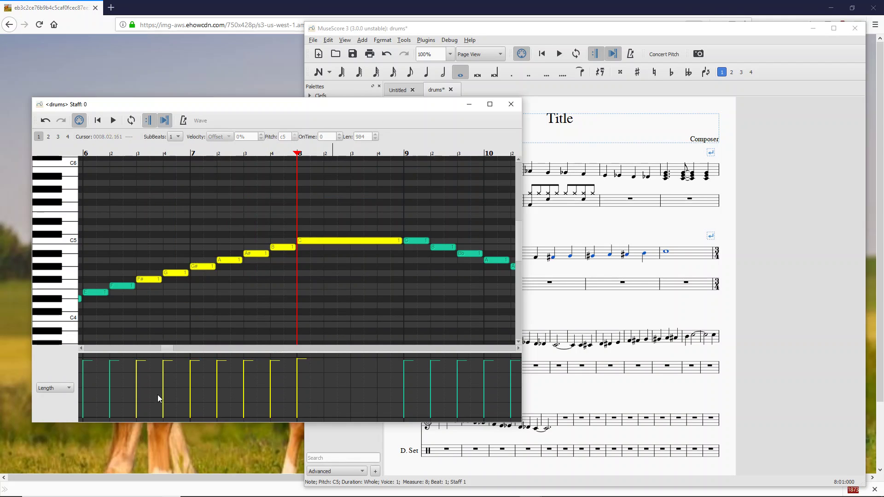
mouse_move(136, 366)
mouse_down()
mouse_move(313, 378)
mouse_move(298, 375)
mouse_move(313, 362)
mouse_move(131, 362)
mouse_up()
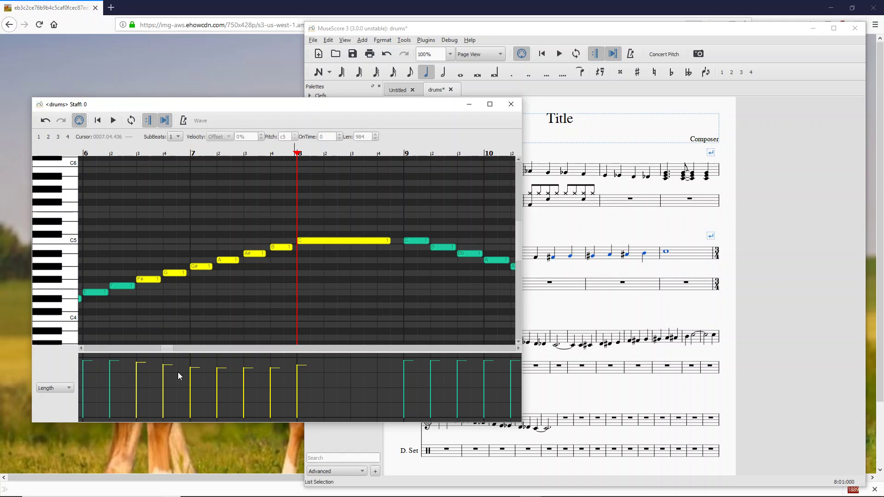
Show the On Time lane and try delaying the A# note's start.
click(61, 388)
click(68, 417)
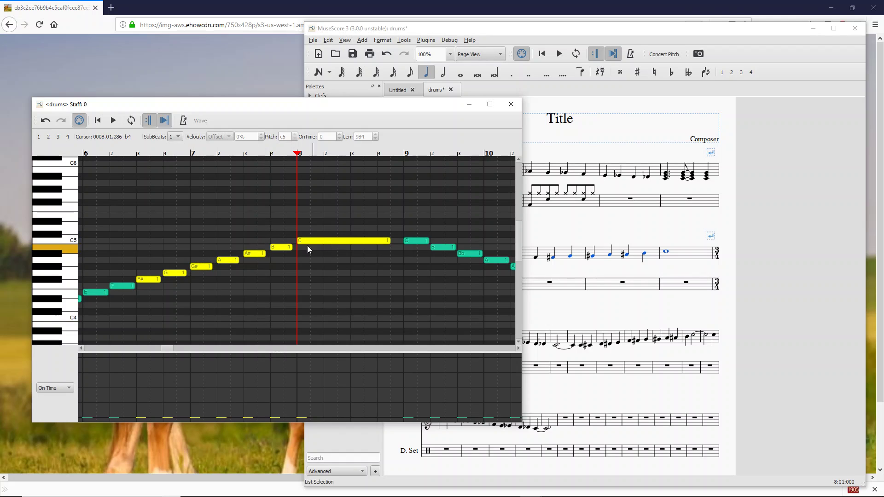
click(243, 410)
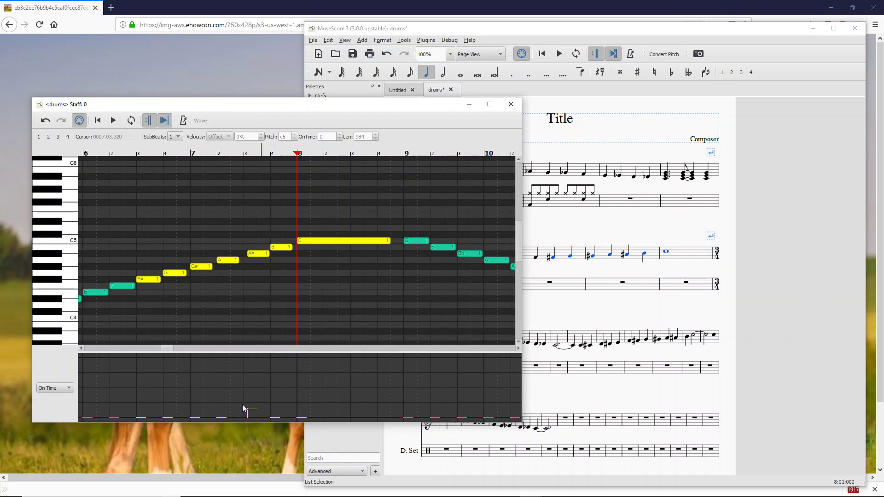
drag(245, 402, 259, 367)
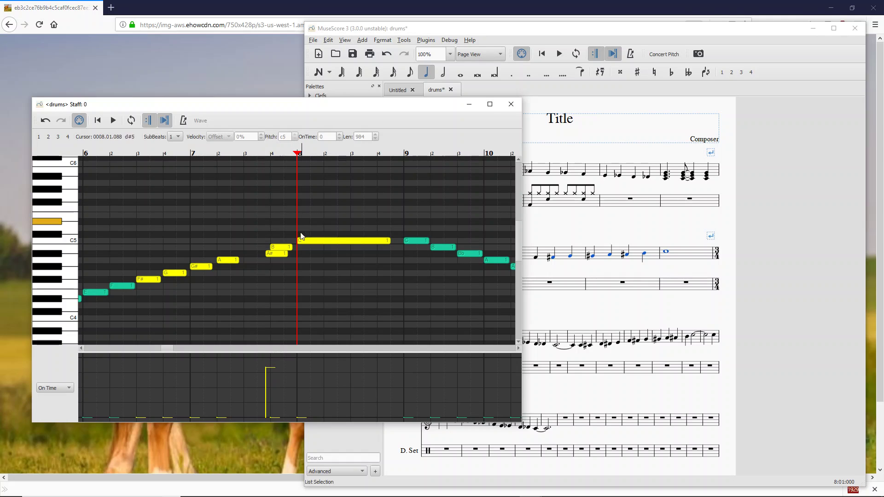
click(265, 417)
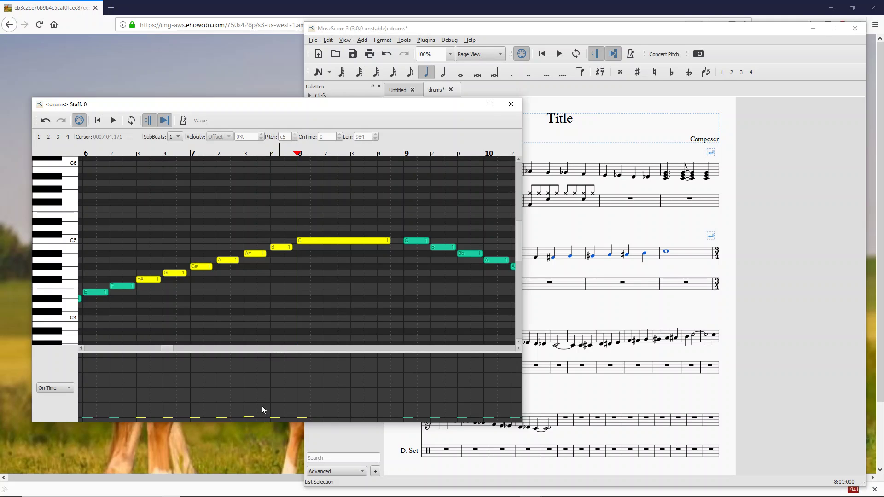
Select the A# note, try on-times 169 and 615, then set its OnTime to 0.
click(275, 247)
click(251, 252)
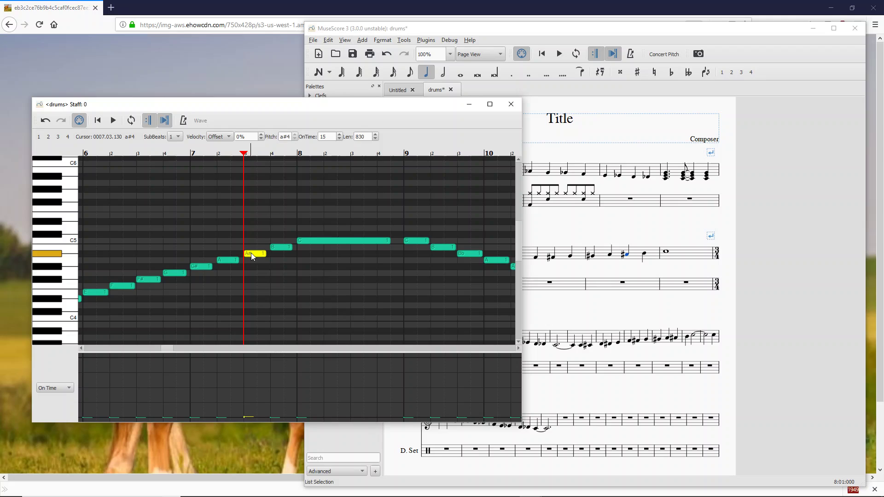
click(245, 408)
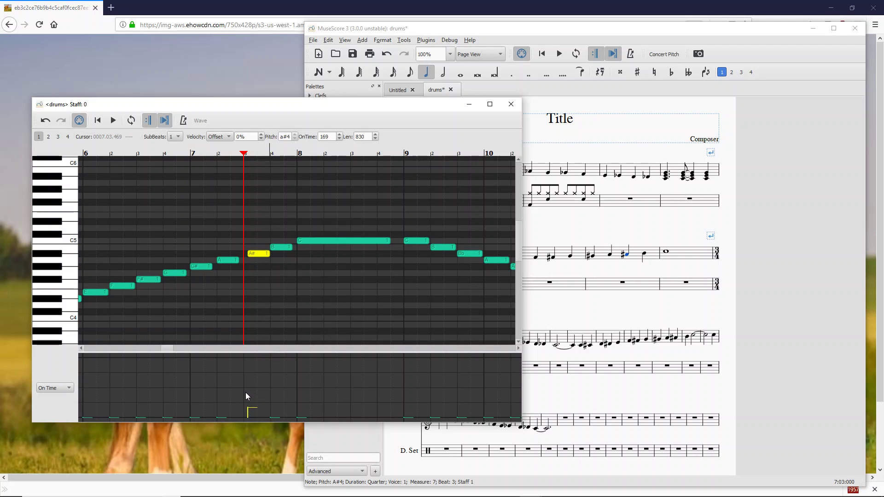
click(248, 381)
double_click(325, 136)
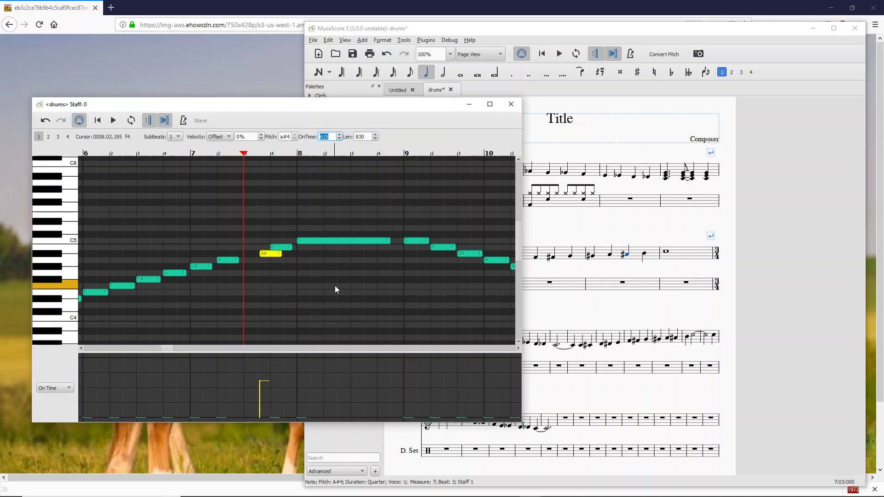
text(0)
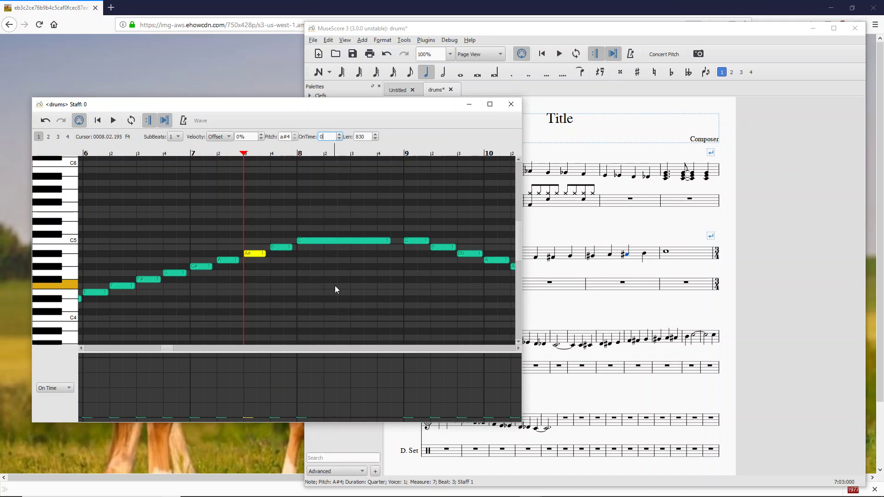
key(Return)
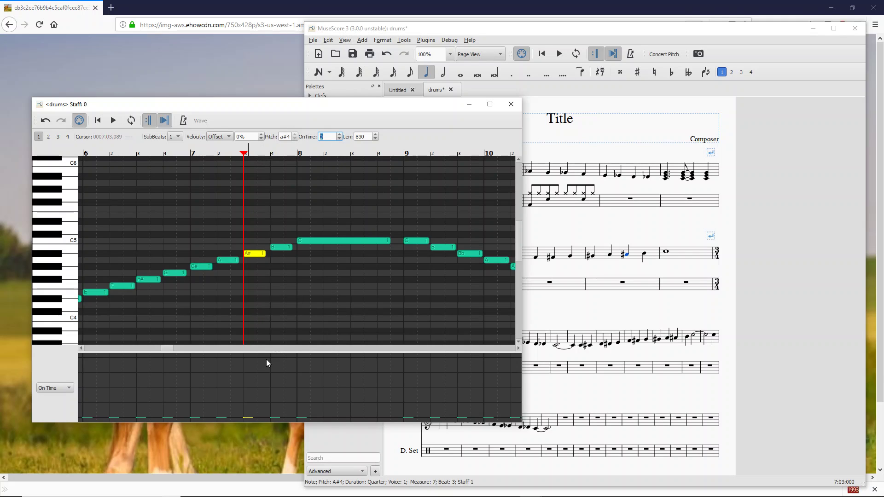
Show the Velocity Absolute lane and enlarge it with the splitter.
mouse_move(266, 352)
mouse_down()
mouse_move(263, 281)
mouse_move(258, 346)
mouse_up()
click(51, 385)
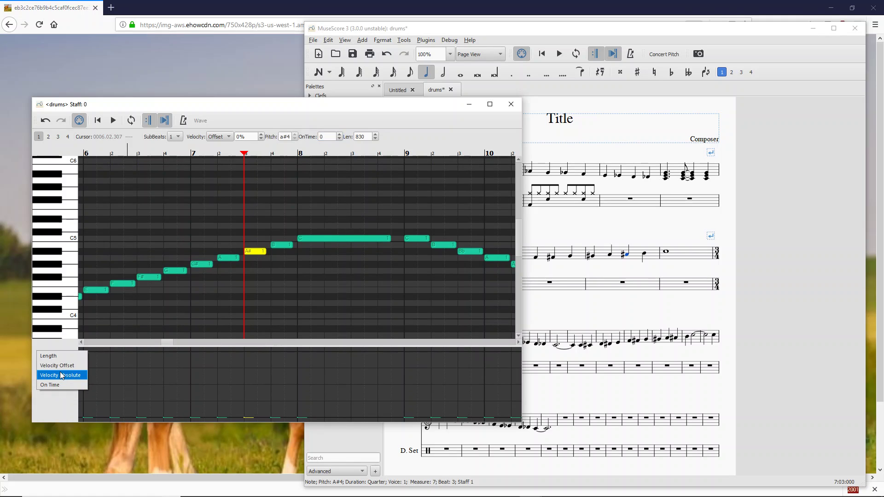
click(62, 375)
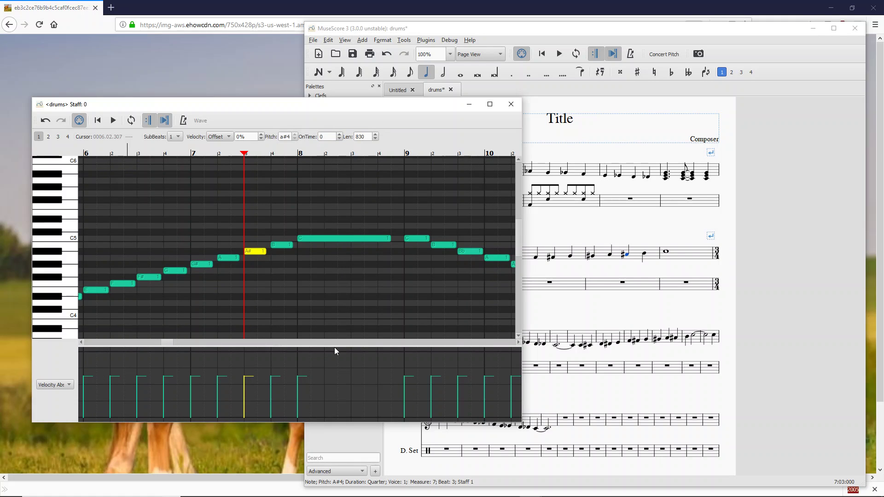
drag(330, 346, 325, 229)
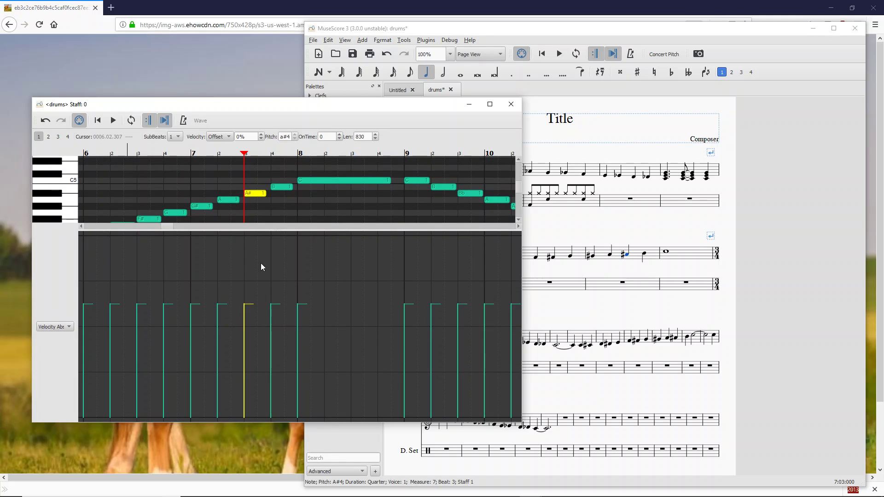
Lower the A# note's velocity to -38% and restore the splitter.
click(244, 271)
click(244, 293)
click(245, 347)
scroll(282, 235, right, 1)
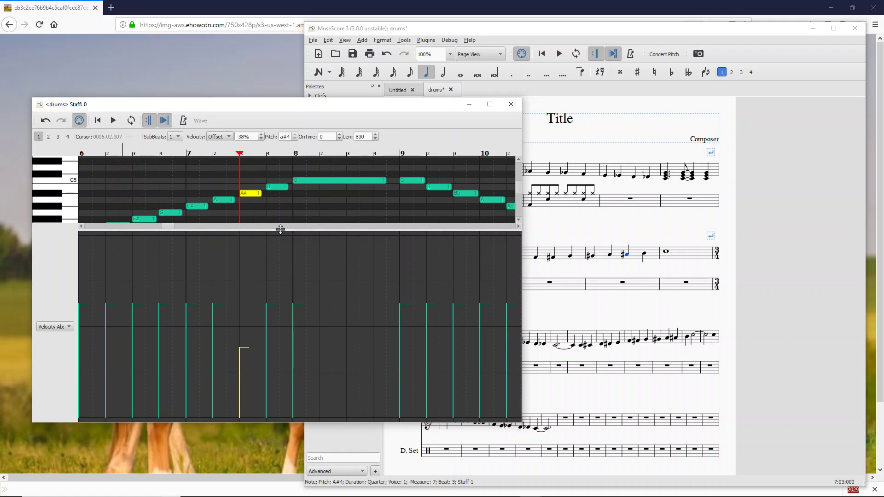
drag(283, 228, 293, 375)
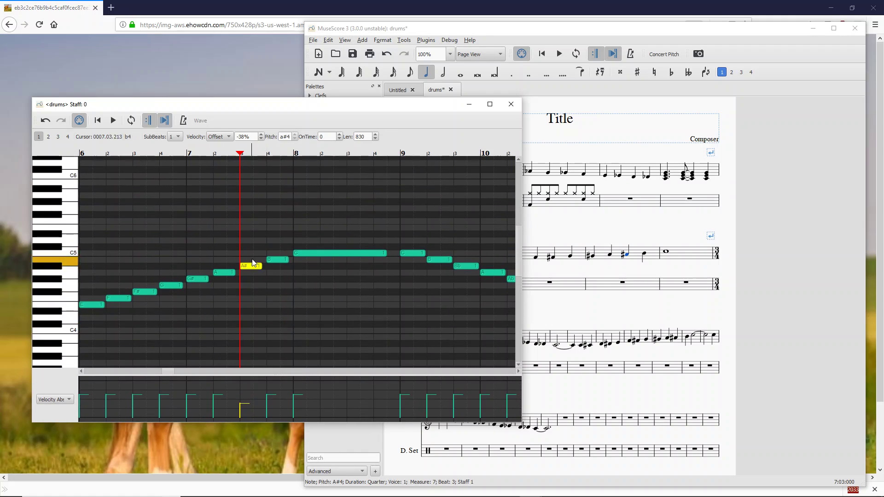